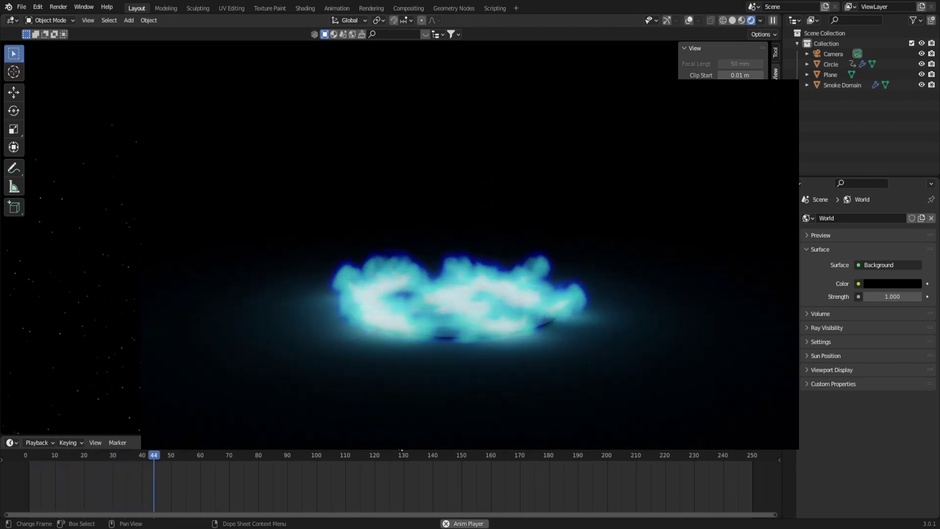
Stop the preview playback, rewind to frame 1, and show the output File Format choices.
key(space)
drag(167, 458, 28, 459)
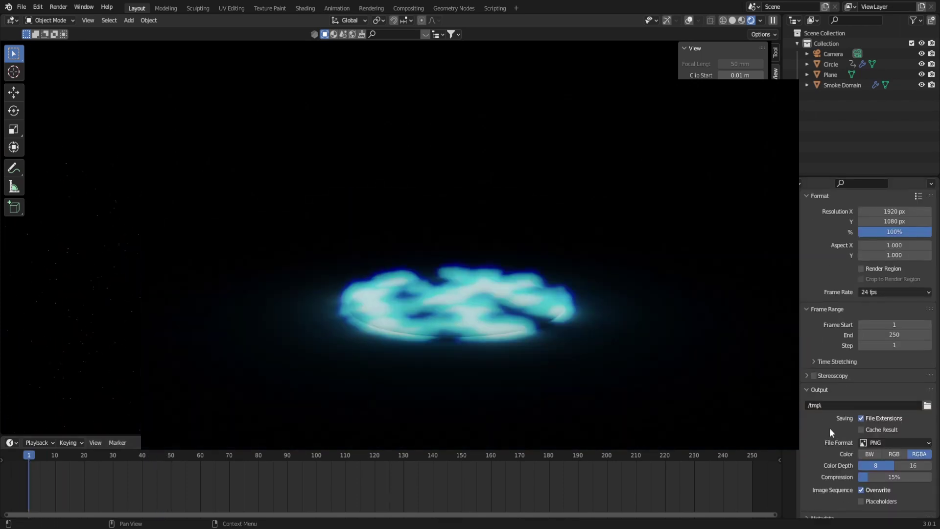
click(881, 416)
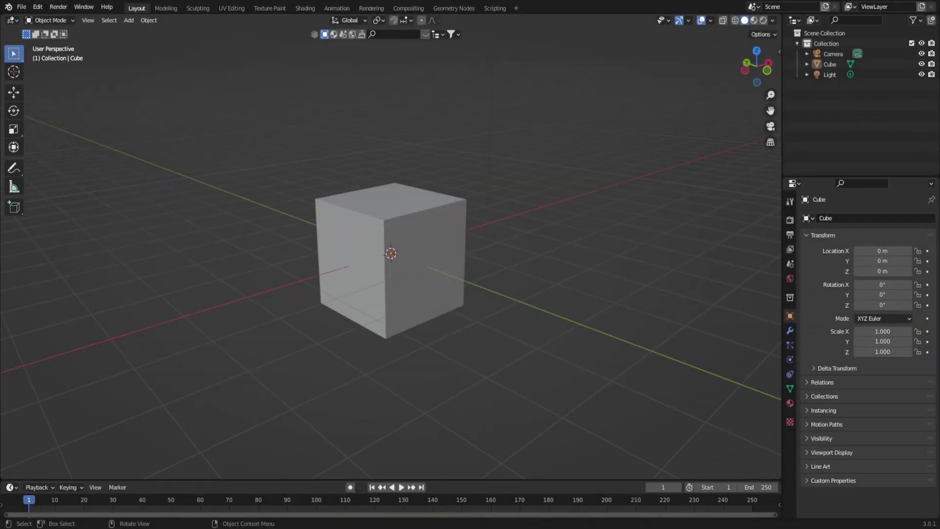
Replace the default cube with a new circle mesh.
click(335, 264)
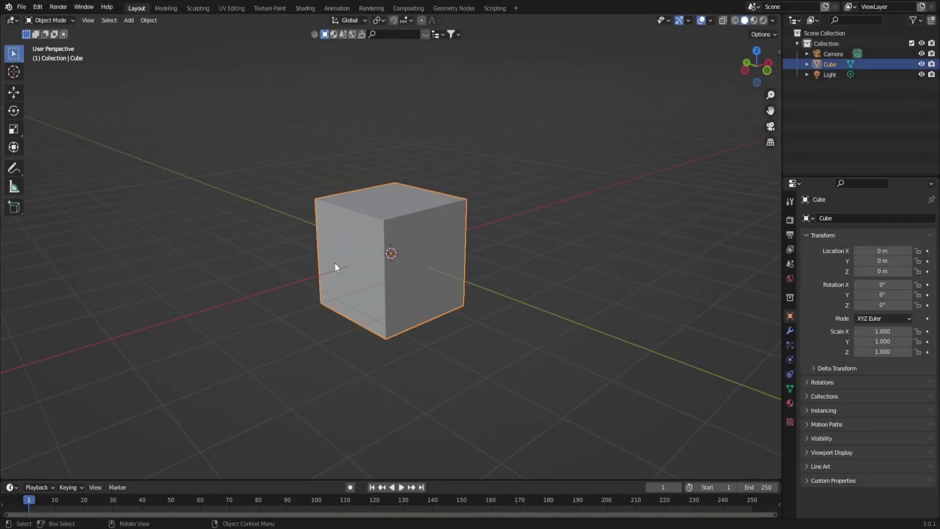
key(Delete)
key(shift+a)
mouse_move(198, 301)
click(233, 324)
Fill all of the circle's vertices with a single face in Edit Mode.
key(Tab)
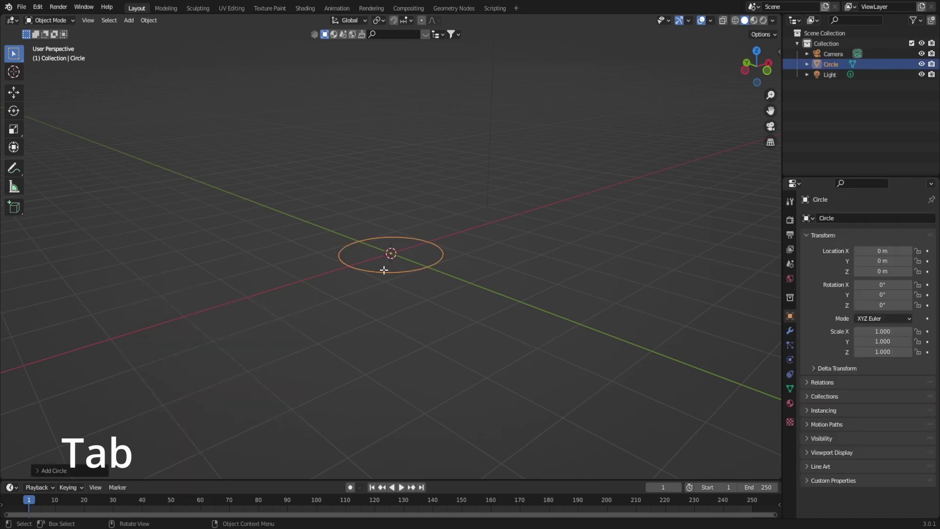
key(Tab)
key(Tab)
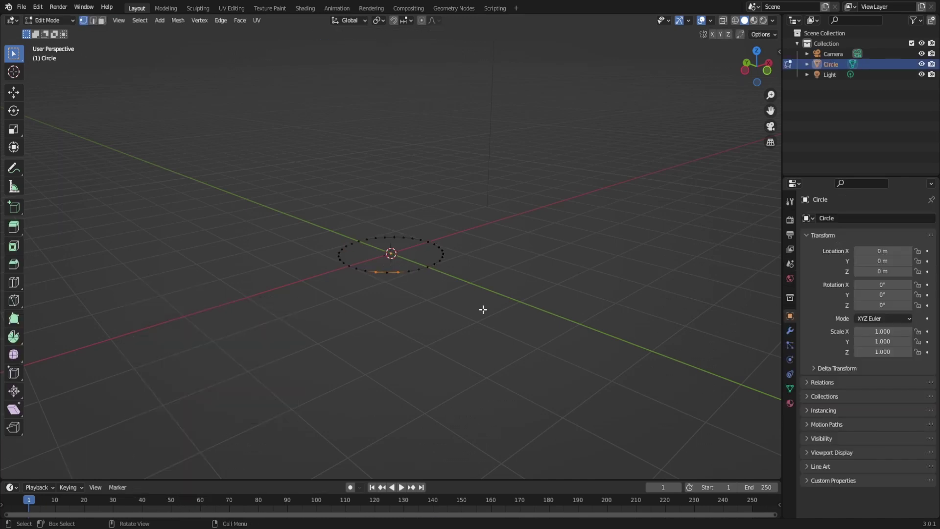
drag(279, 186, 462, 282)
key(f)
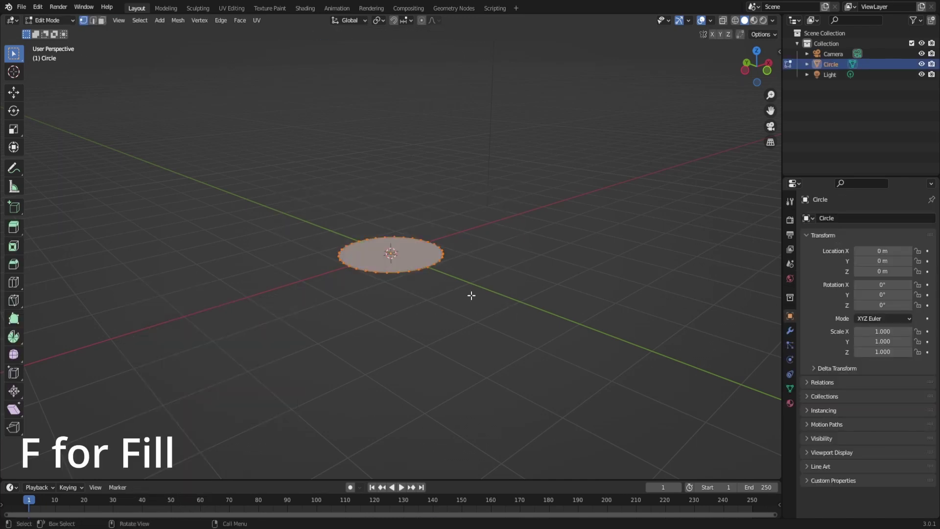
key(Tab)
Add a Quick Smoke setup to the circle.
click(149, 20)
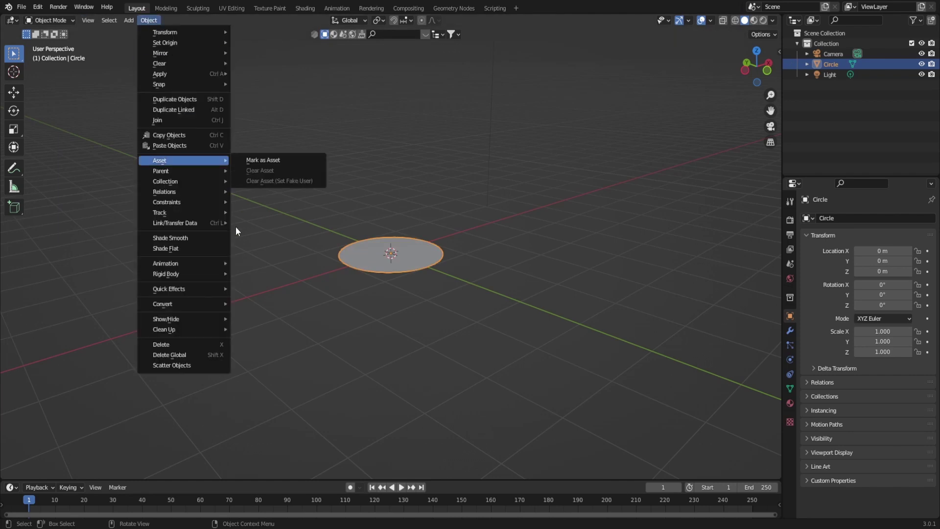
mouse_move(198, 288)
click(289, 307)
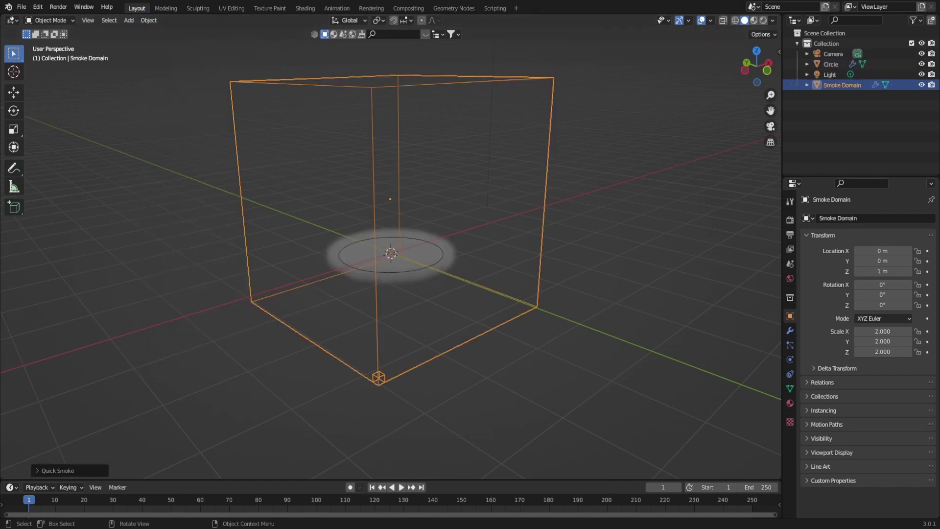
Raise the smoke domain to Z 1.3291 m and scale it to Z 2.242.
middle_drag(514, 257, 531, 254)
key(g)
key(z)
click(532, 240)
key(s)
key(z)
click(545, 258)
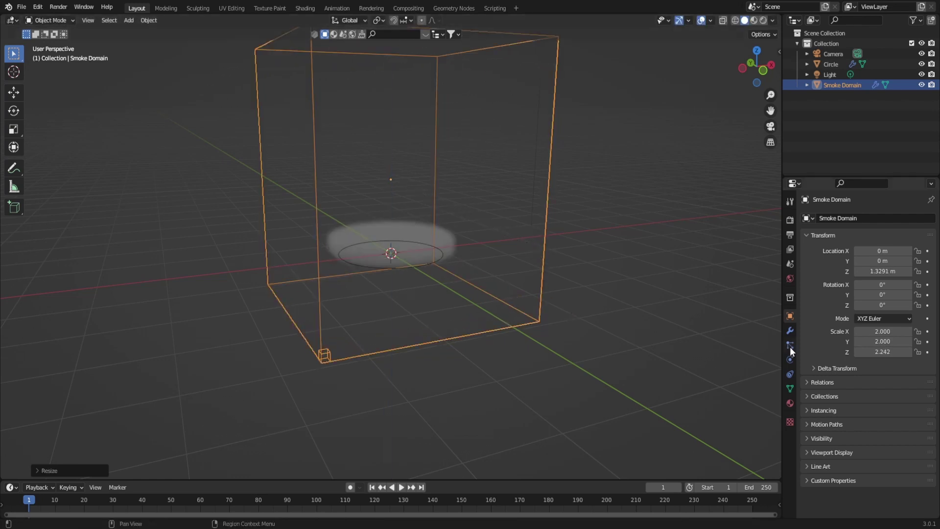
Set the domain's physics Cache Type to All.
click(790, 362)
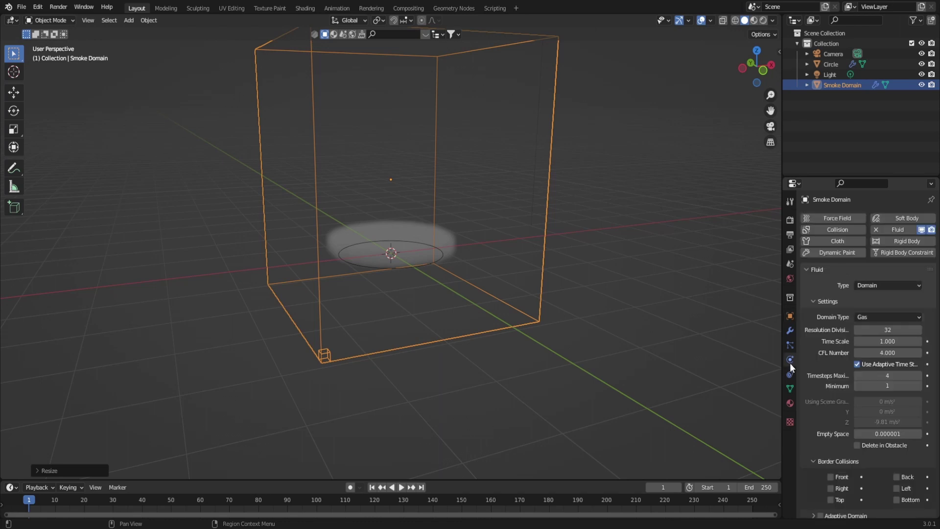
scroll(881, 480, down, 10)
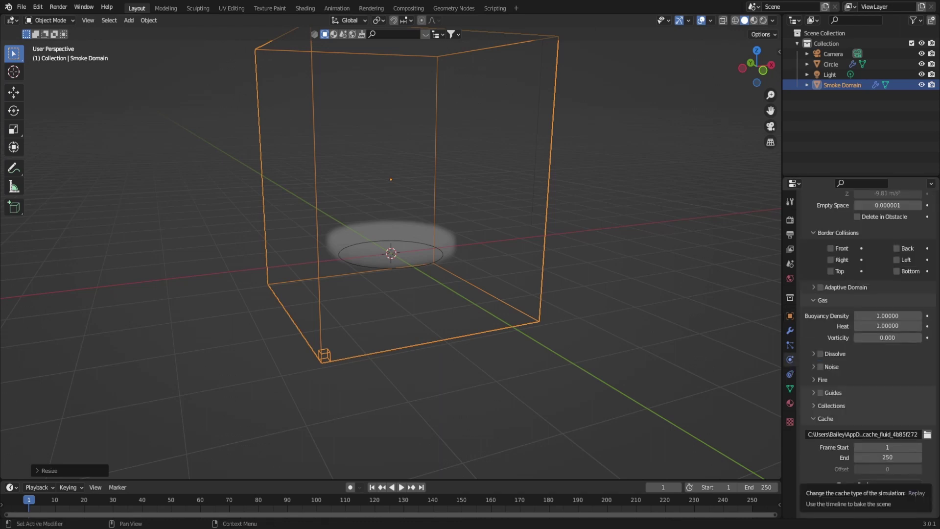
click(884, 485)
click(881, 463)
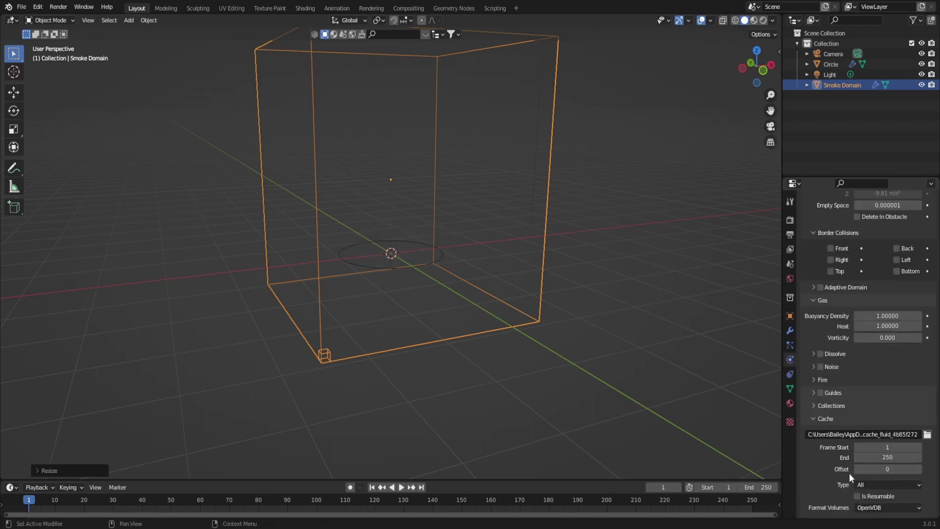
Make the circle emitter's flow type Fire.
click(403, 267)
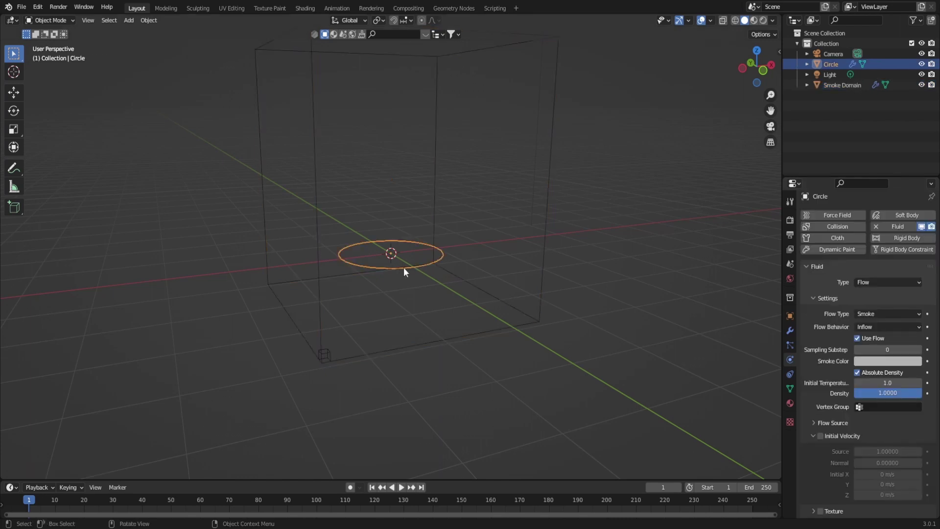
click(880, 313)
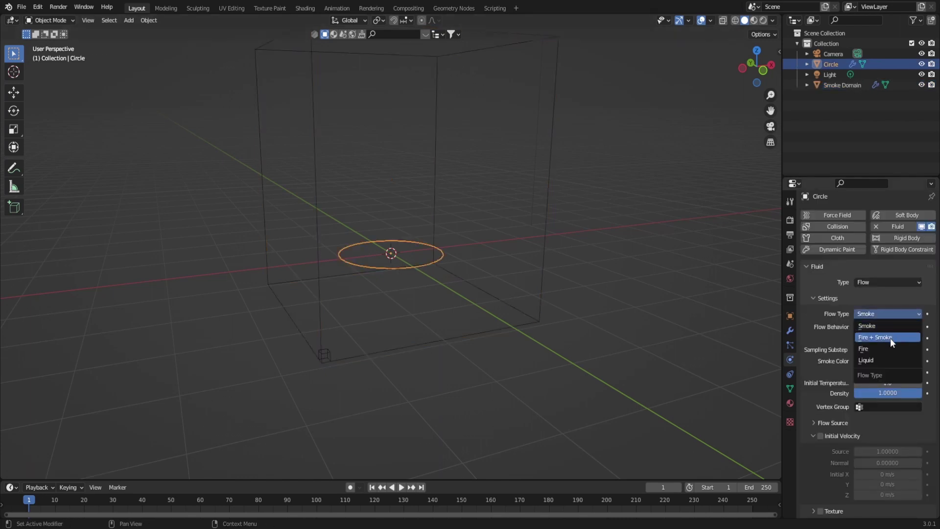
click(890, 346)
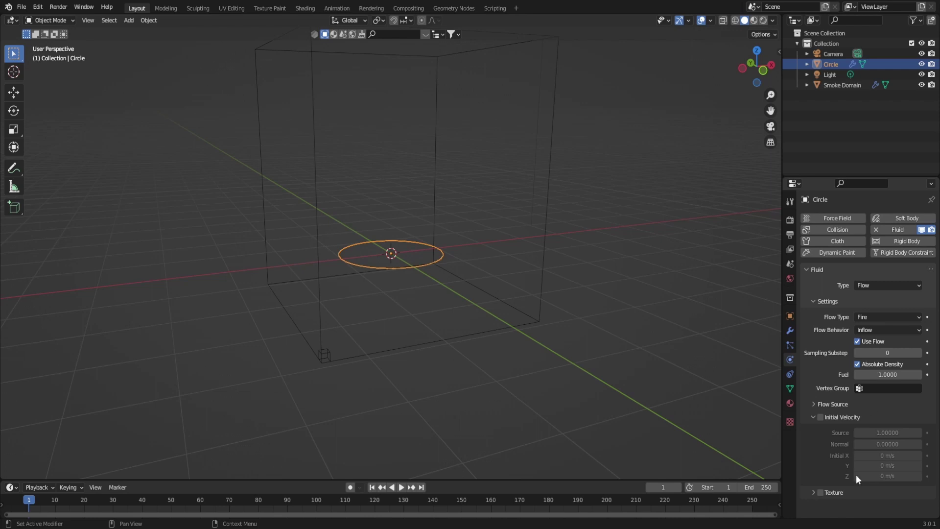
Give the circle a new Clouds texture with size 0.11 and contrast 5.
click(790, 422)
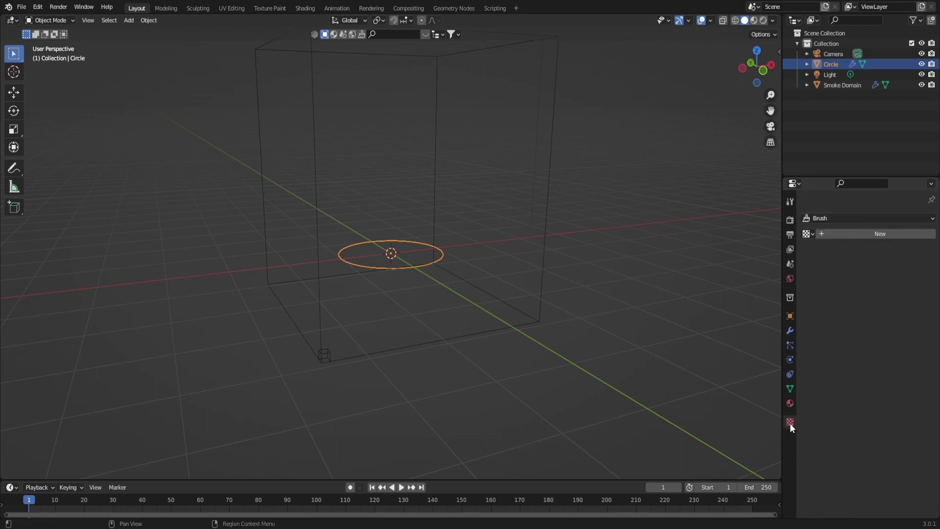
click(863, 234)
click(872, 249)
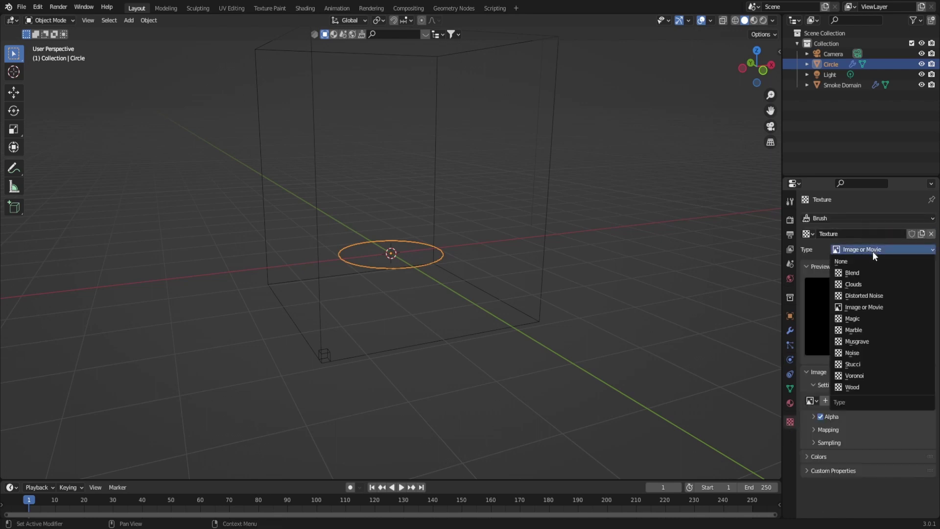
click(876, 283)
click(893, 434)
key(Return)
click(819, 474)
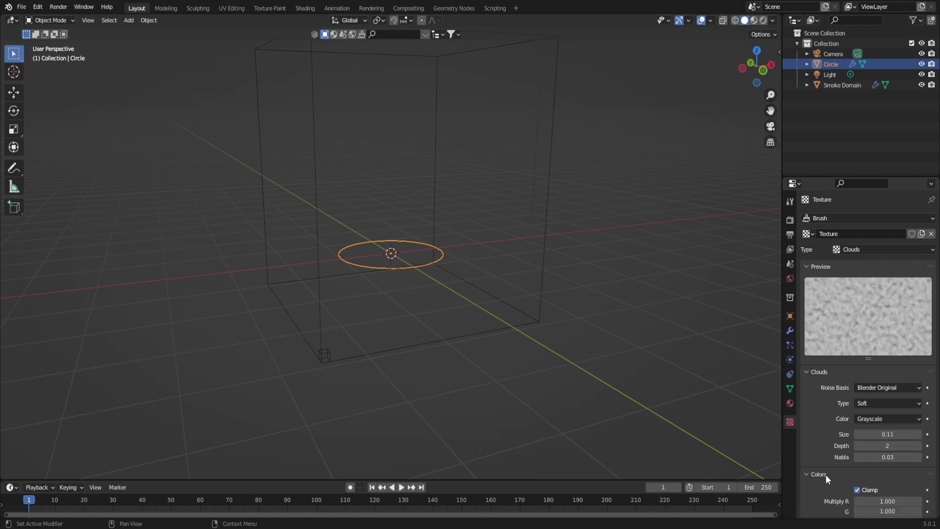
scroll(825, 474, down, 3)
click(889, 486)
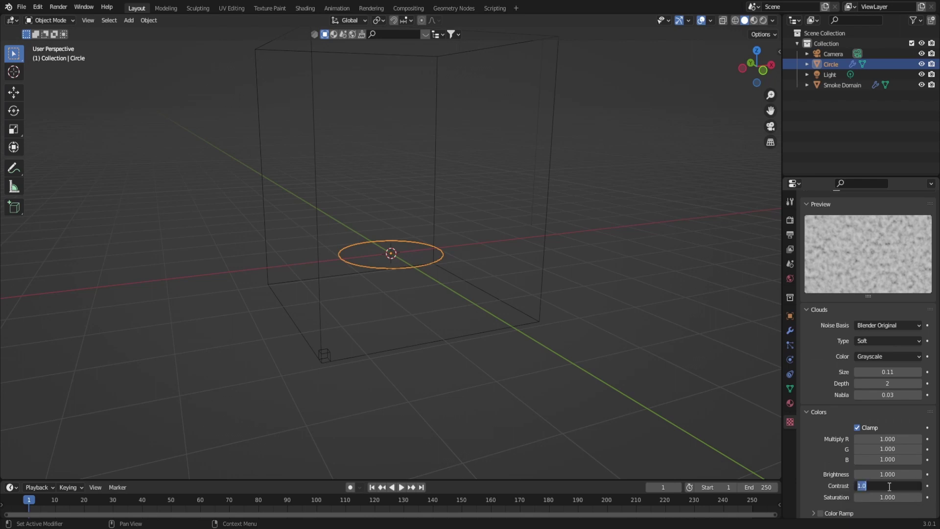
text(5)
key(Return)
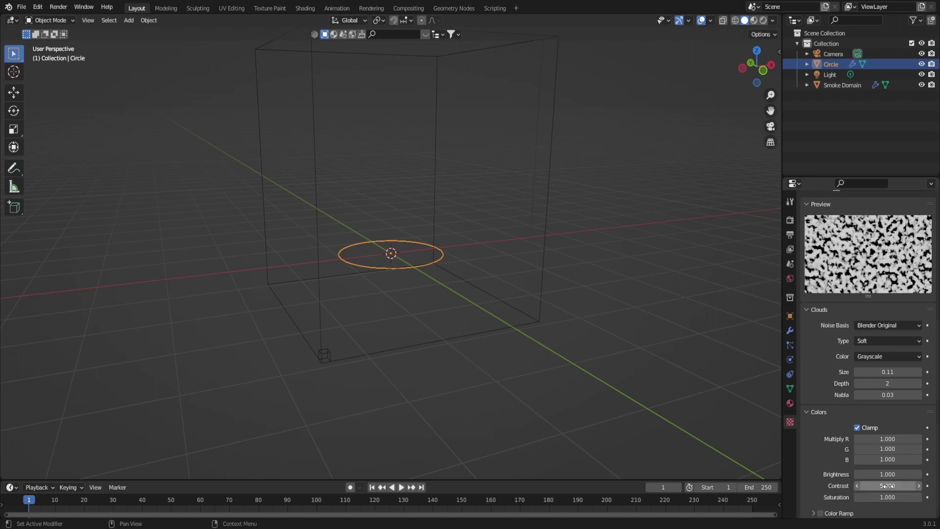
Enable the texture in the circle's fluid flow settings.
click(791, 360)
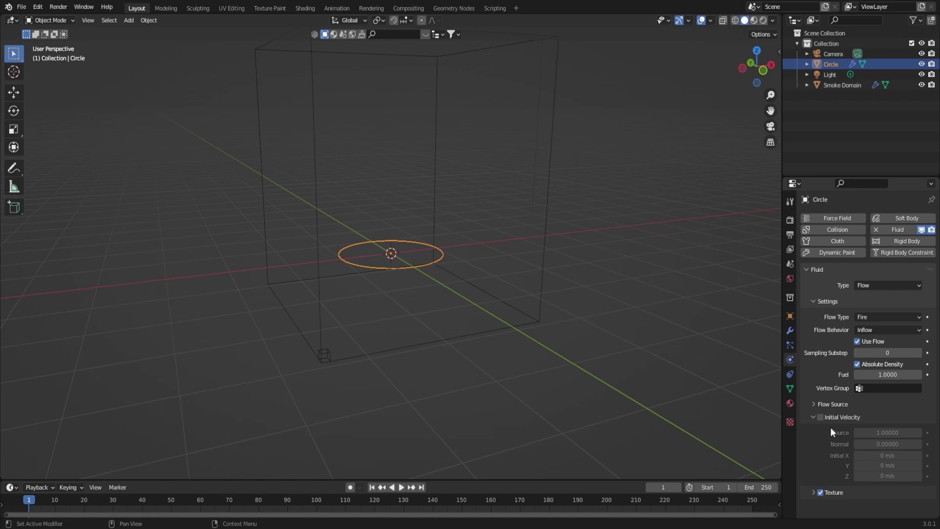
click(831, 491)
scroll(830, 490, down, 2)
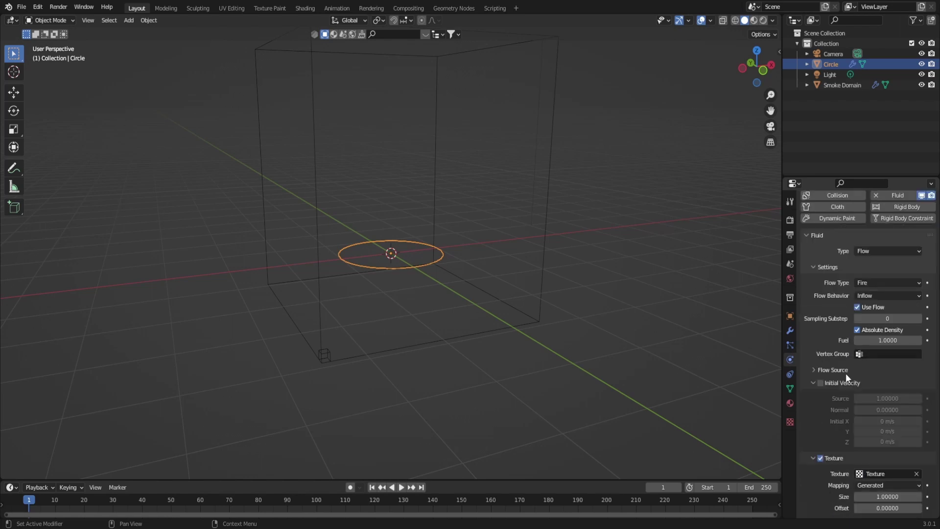
scroll(828, 372, up, 2)
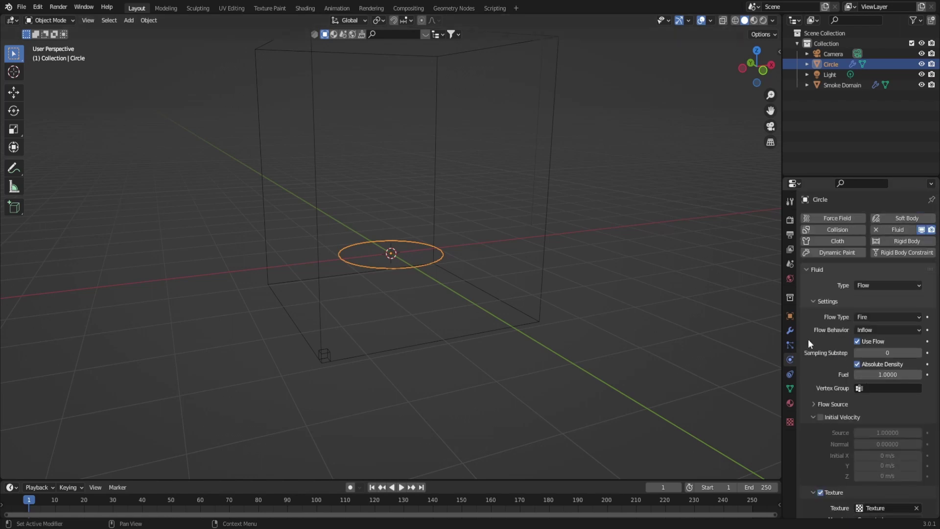
scroll(825, 330, down, 1)
Set the Smoke Domain's resolution divisions to 64.
click(546, 306)
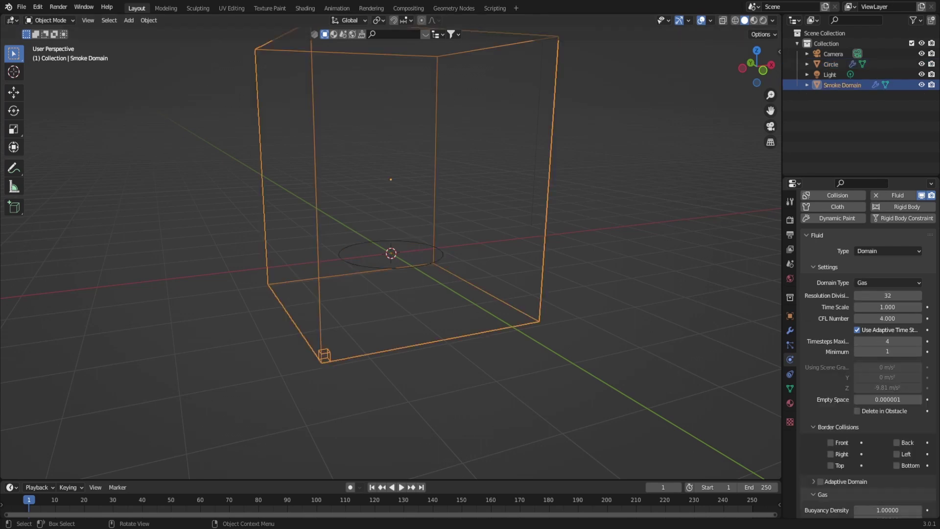
click(877, 294)
key(Return)
Enable Noise on the domain and set the fire vorticity to 1.3.
scroll(826, 363, down, 8)
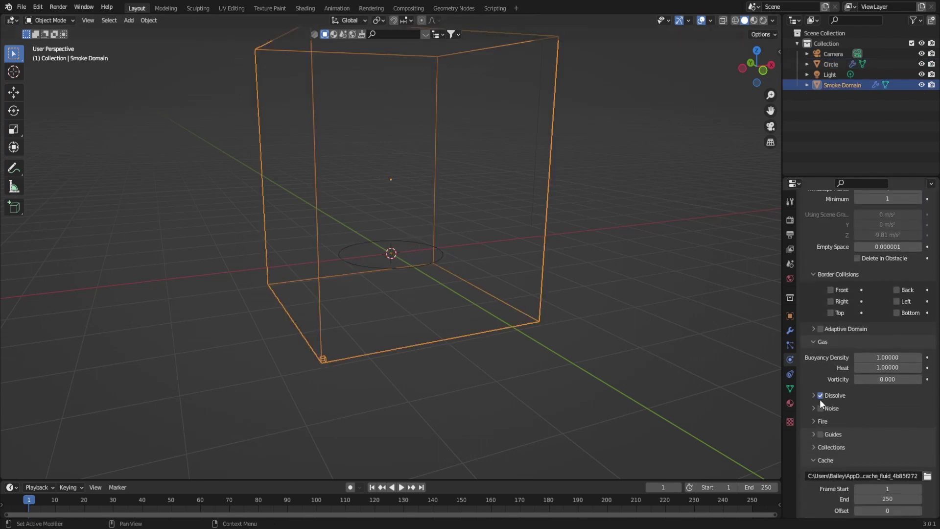
click(820, 408)
click(823, 421)
scroll(837, 416, down, 3)
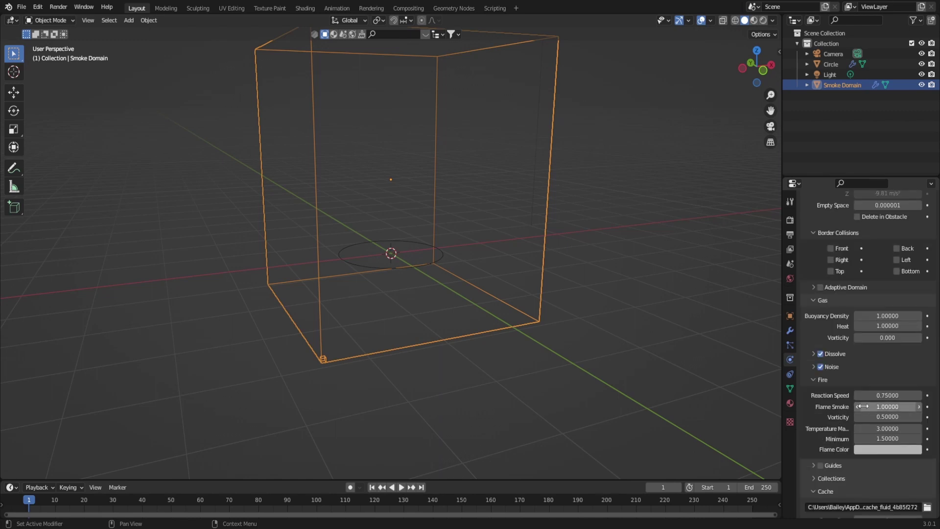
click(893, 417)
text(1.3)
key(Return)
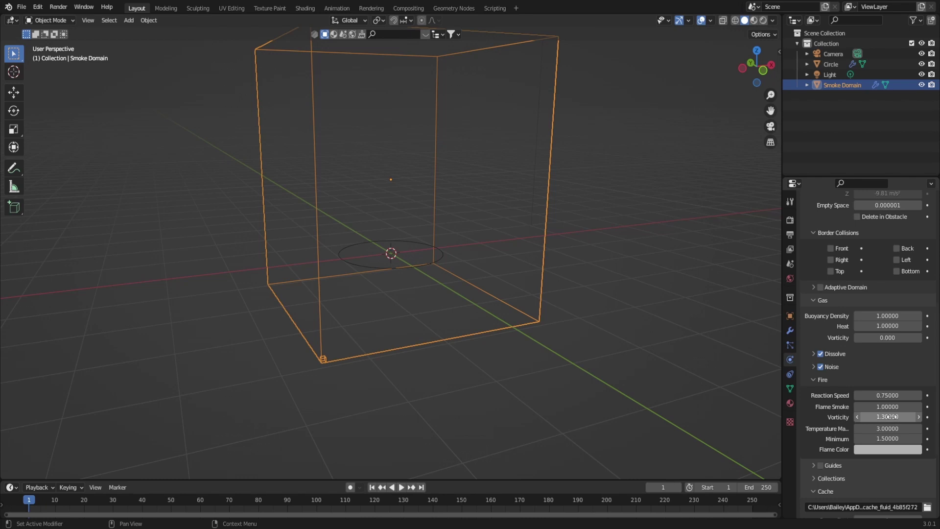
click(400, 271)
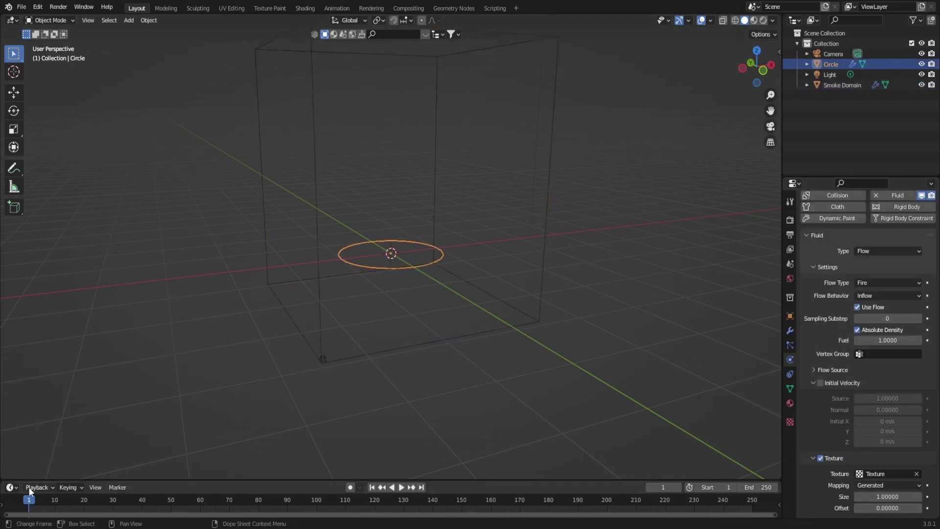
Keyframe the circle's texture Offset at 0 on frame 1.
click(927, 507)
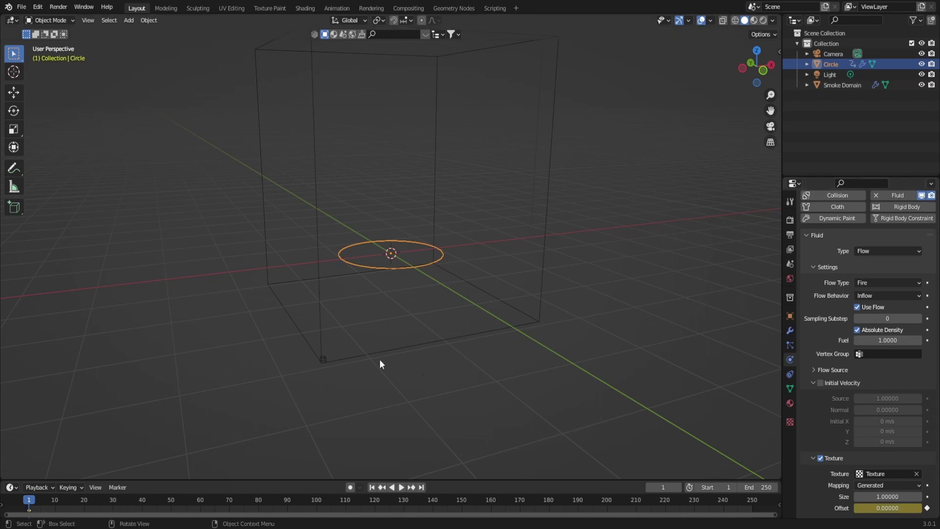
key(i)
click(288, 311)
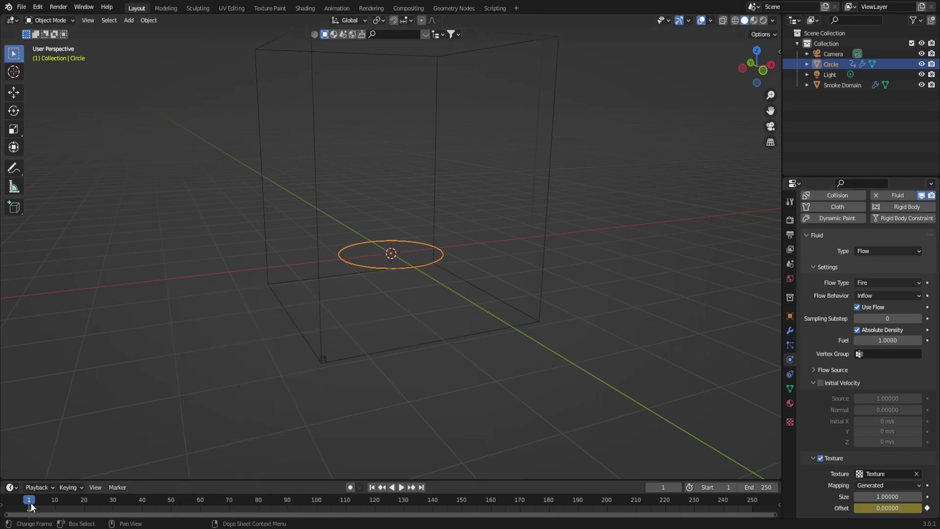
Keyframe the Offset at 0.10750 on frame 101 and scrub to frame 83 to check.
key(space)
key(space)
drag(881, 508, 887, 507)
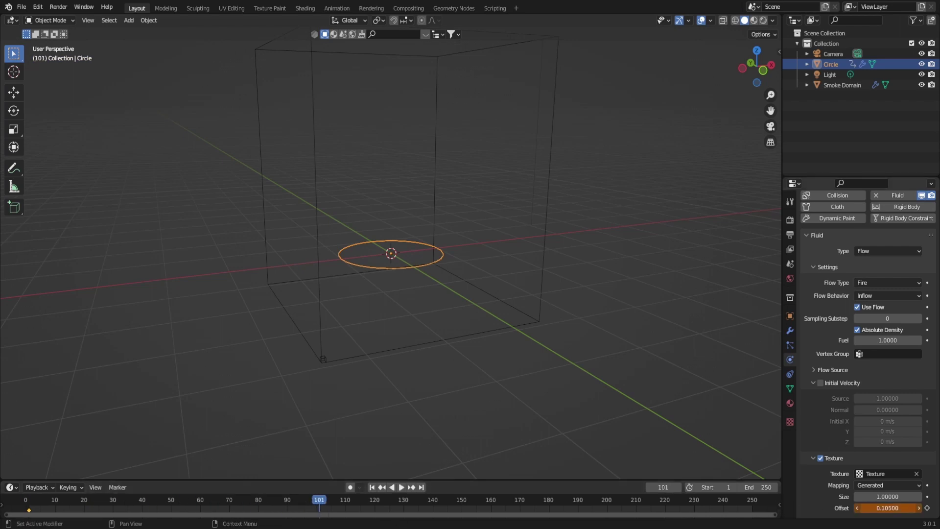
key(i)
click(284, 312)
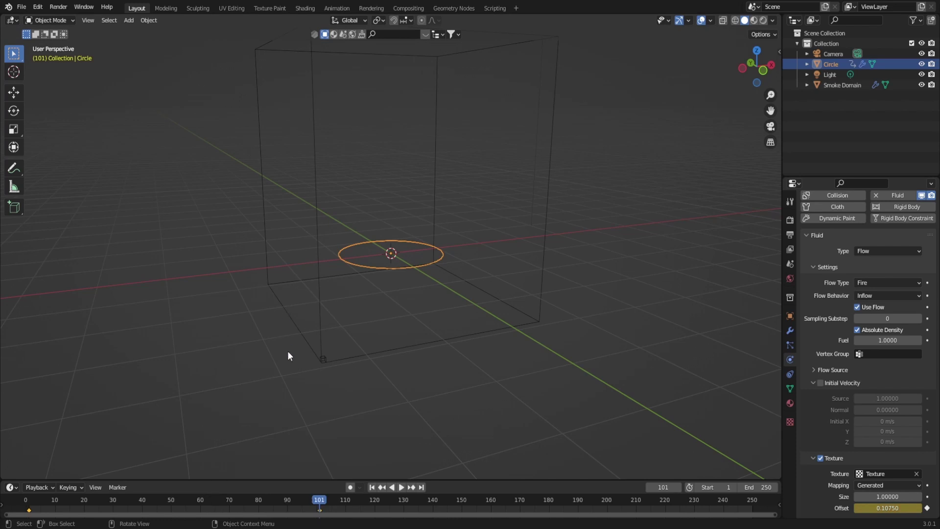
click(267, 507)
middle_drag(506, 252, 512, 296)
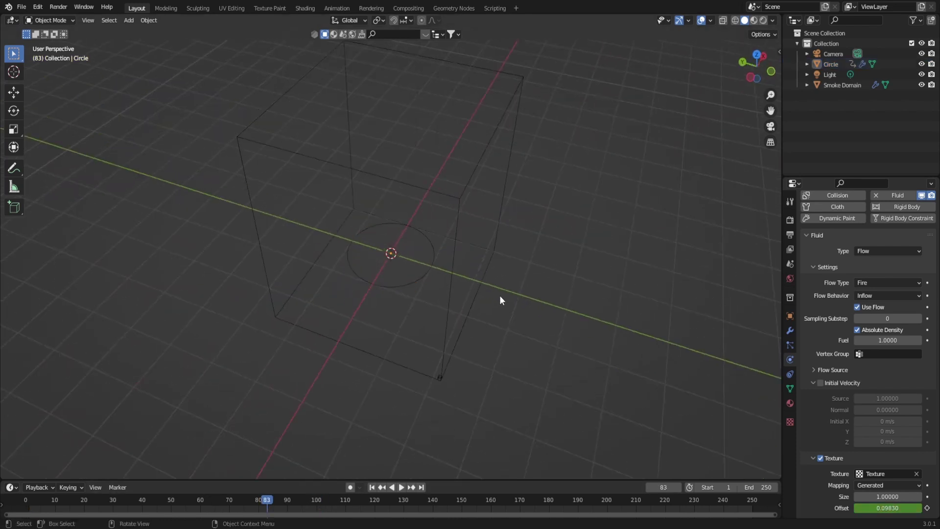
Bake All of the Smoke Domain's fire simulation cache for frames 1–250.
click(900, 216)
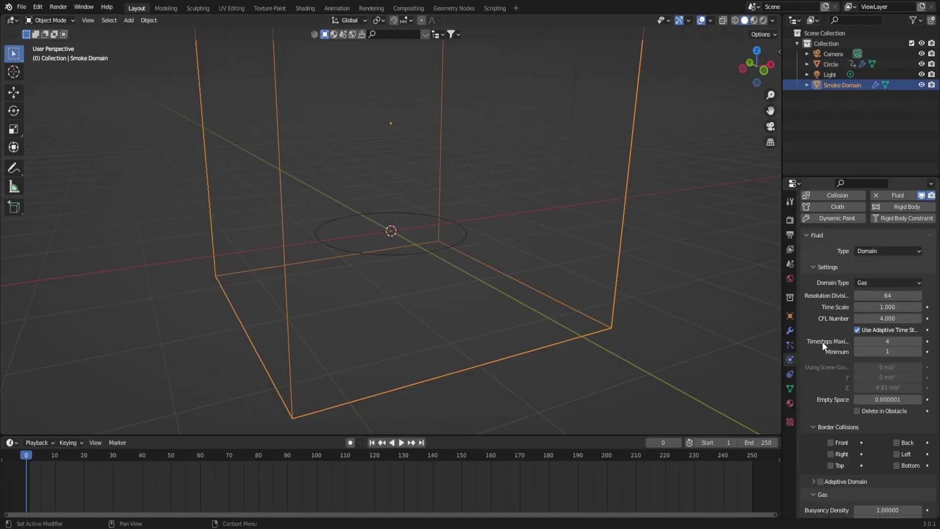
scroll(822, 342, down, 15)
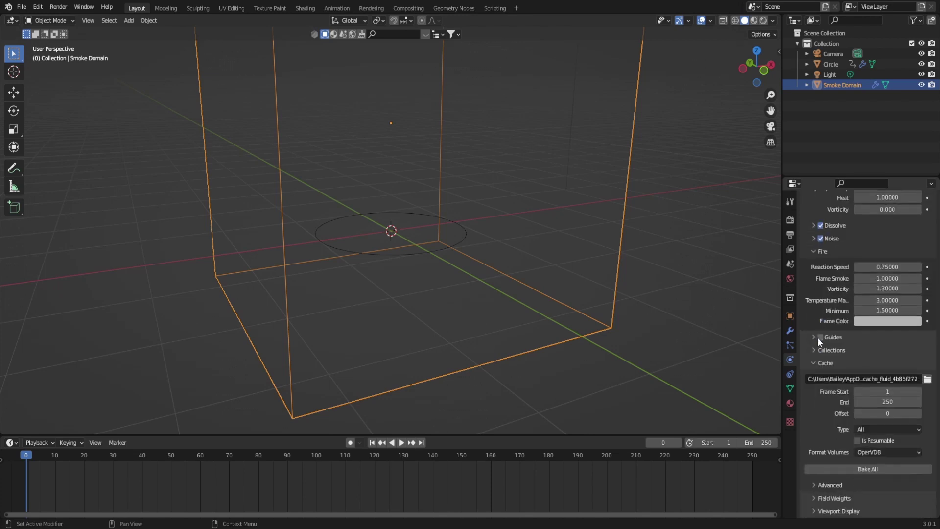
click(833, 468)
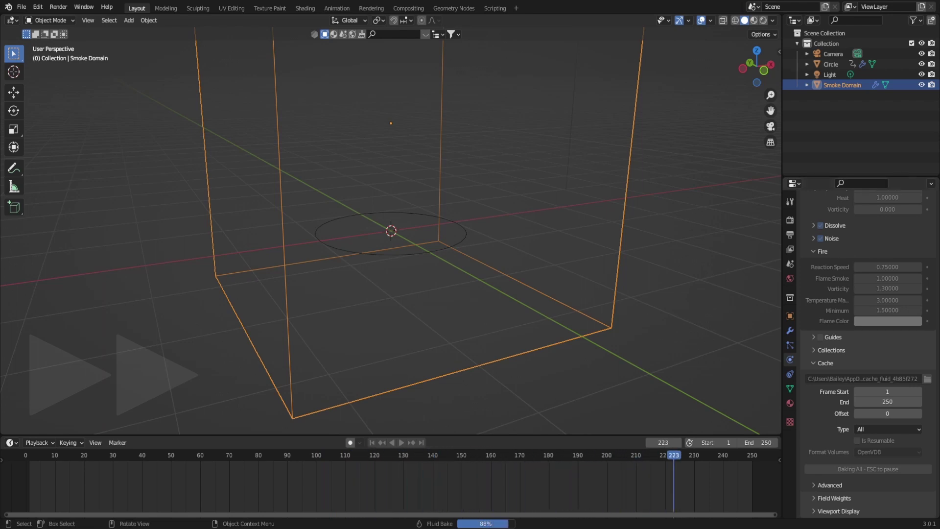
Preview the baked fire twice, stop at frame 1, and switch to rendered viewport shading.
click(402, 442)
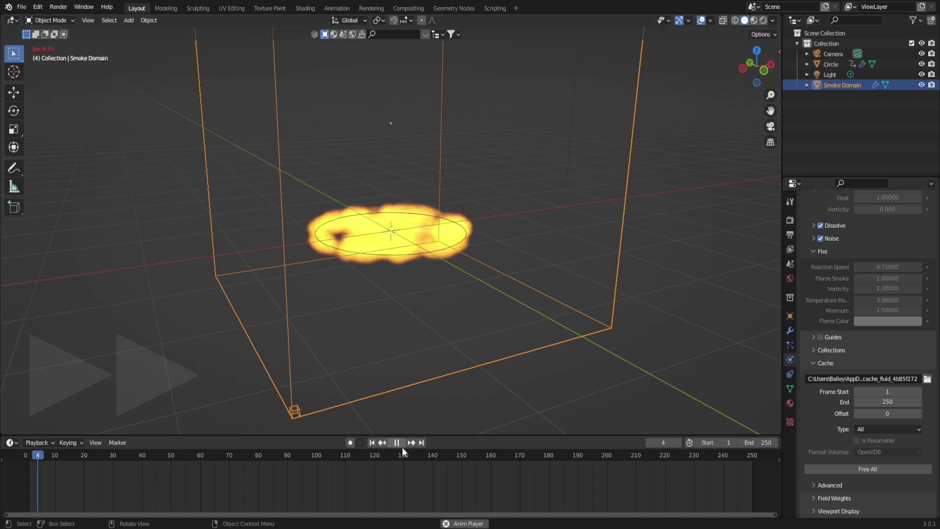
key(Escape)
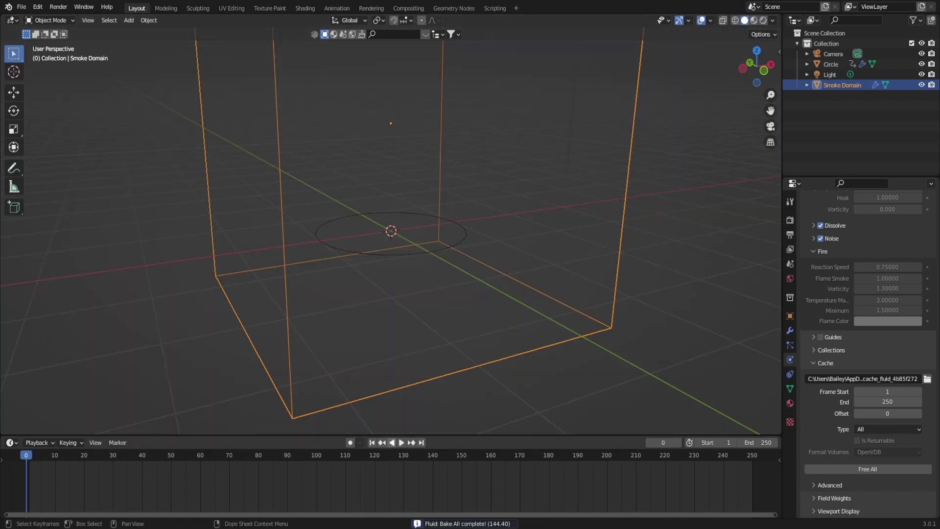
click(401, 442)
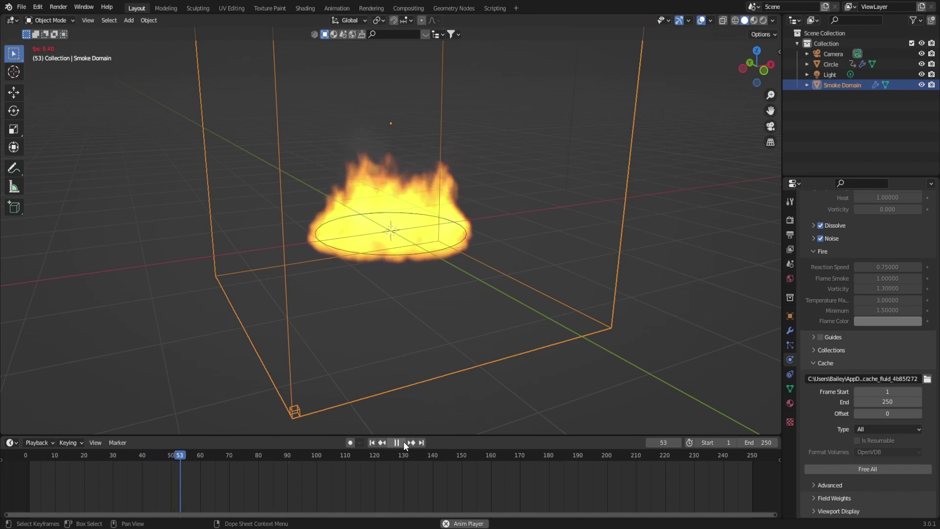
key(Escape)
click(764, 20)
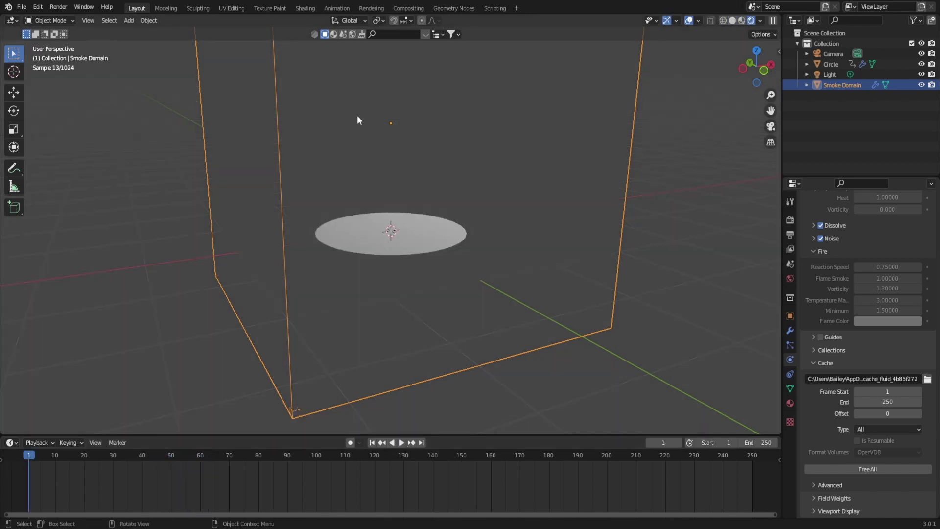
In the Shading workspace, dim the preview world strength to 0.375.
click(303, 8)
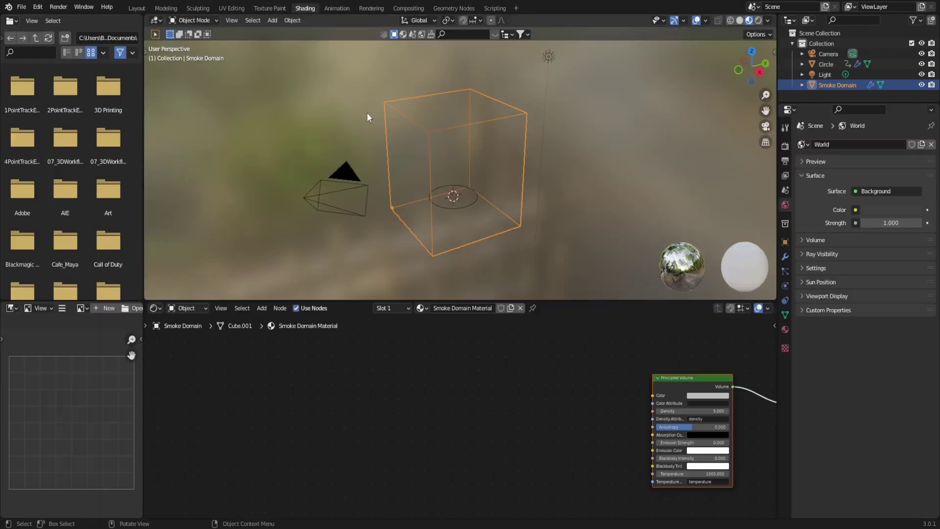
click(767, 20)
drag(783, 145, 715, 144)
Raise the smoke's Principled Volume Blackbody Intensity to 1.000.
middle_drag(612, 402, 422, 378)
scroll(578, 441, up, 3)
middle_drag(636, 433, 537, 422)
drag(387, 419, 407, 418)
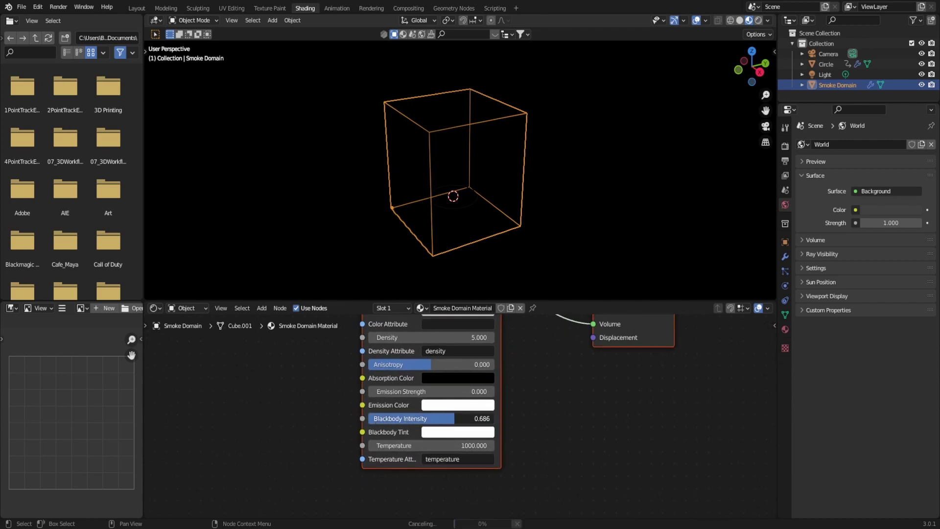
middle_drag(553, 376, 544, 441)
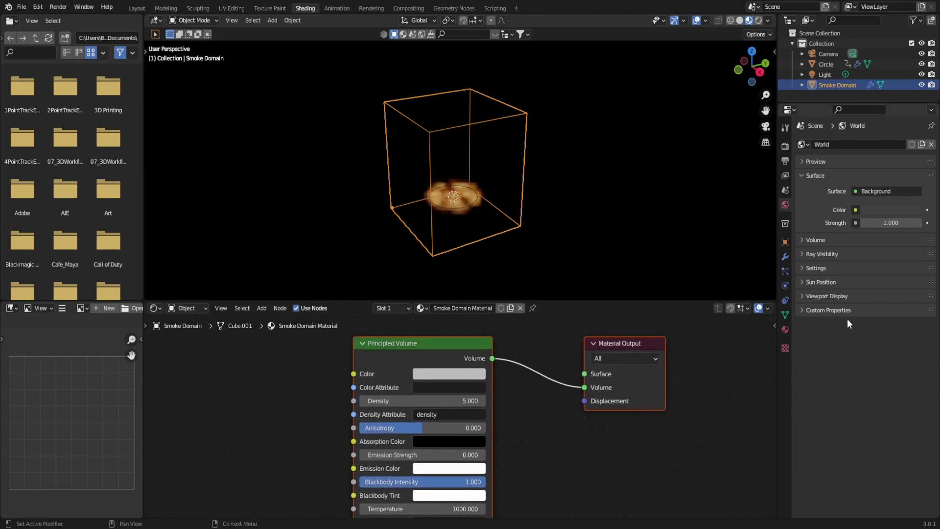
Set the render engine to Cycles.
click(785, 146)
click(894, 143)
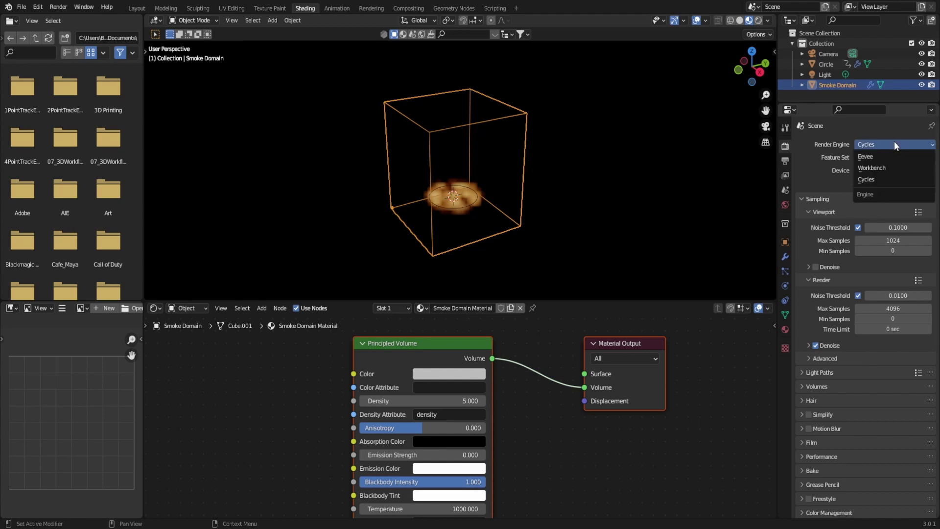
click(883, 180)
middle_drag(686, 435, 700, 410)
Add a plane in the Layout workspace and scale it up large.
click(143, 8)
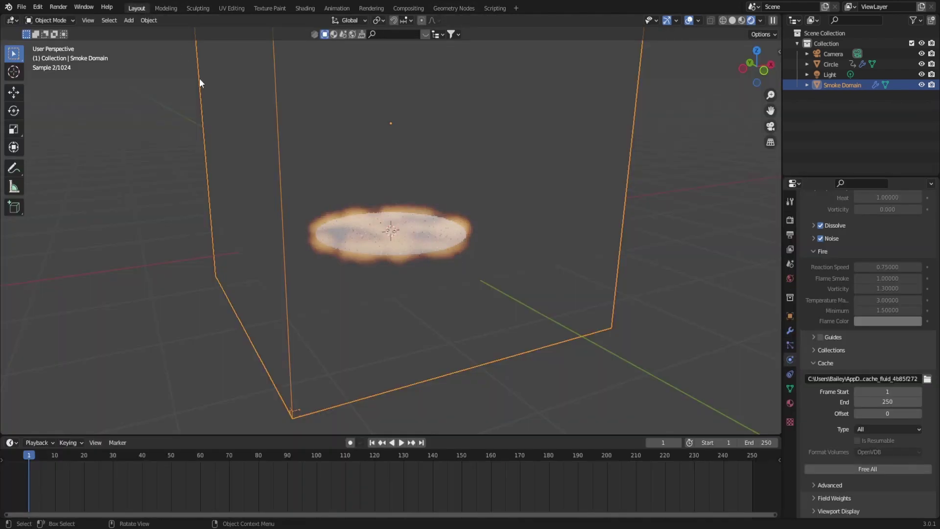
key(shift+a)
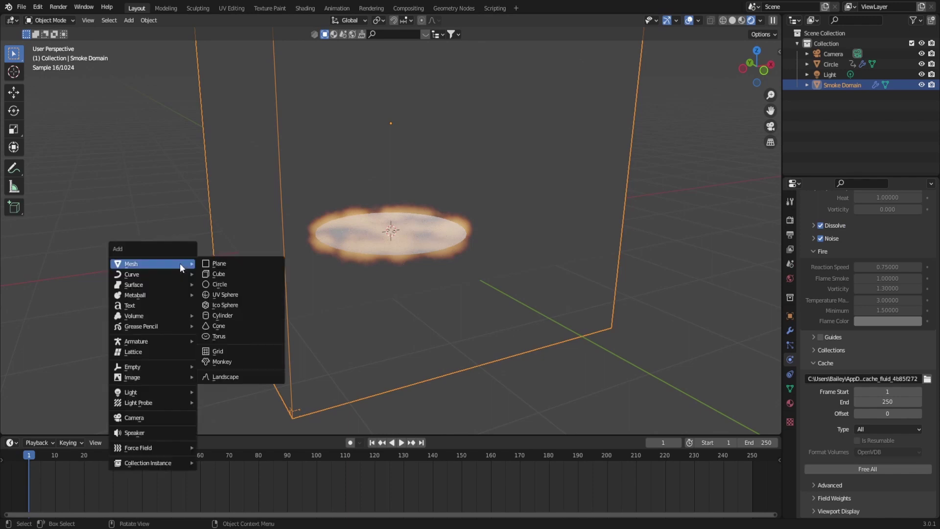
click(219, 266)
key(s)
click(594, 281)
Lower the plane along Z to just beneath the circle and play the fire animation.
key(g)
key(z)
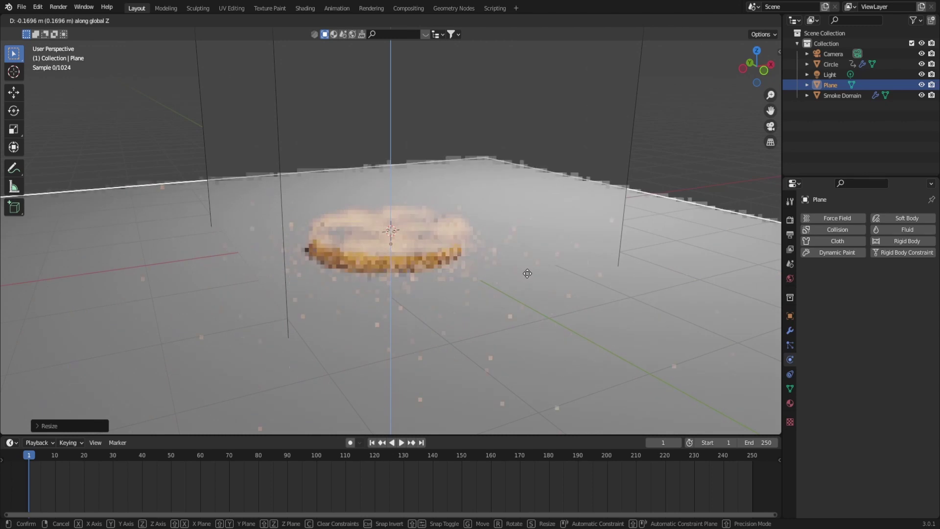
click(527, 269)
key(g)
key(z)
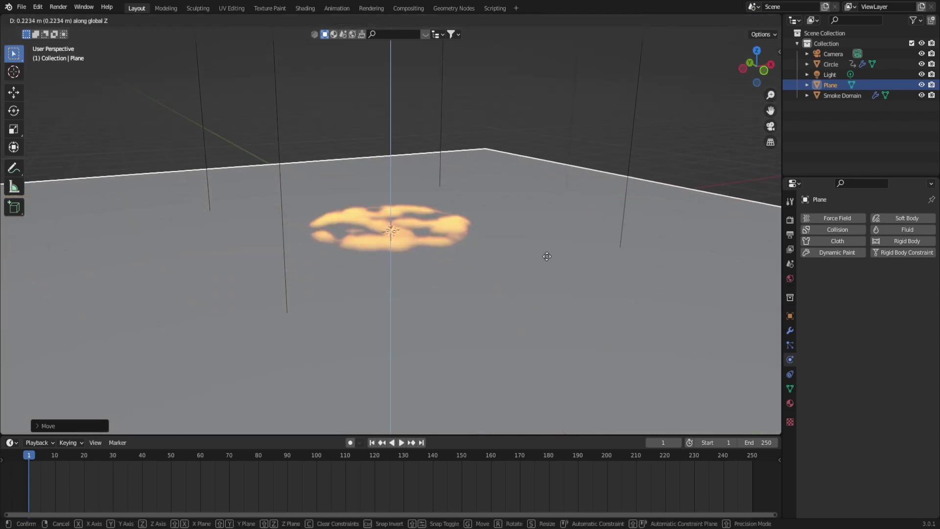
click(548, 268)
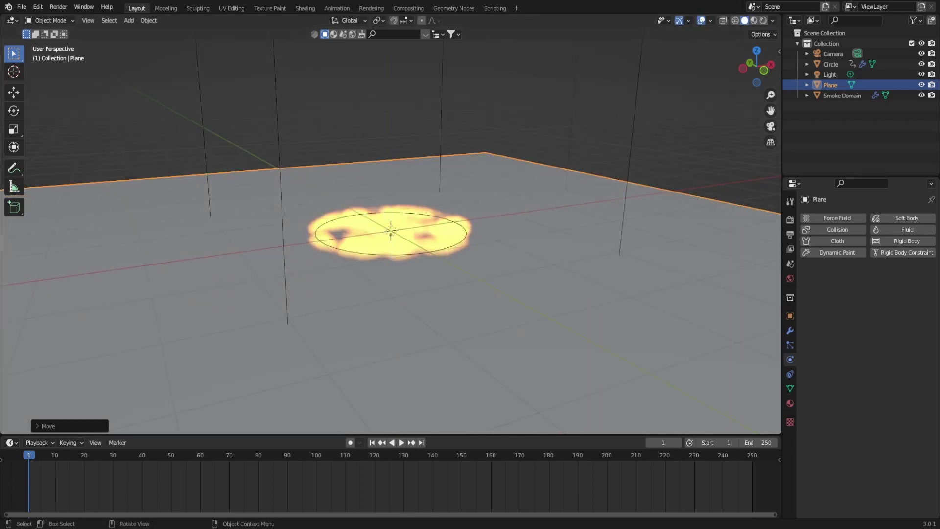
click(401, 443)
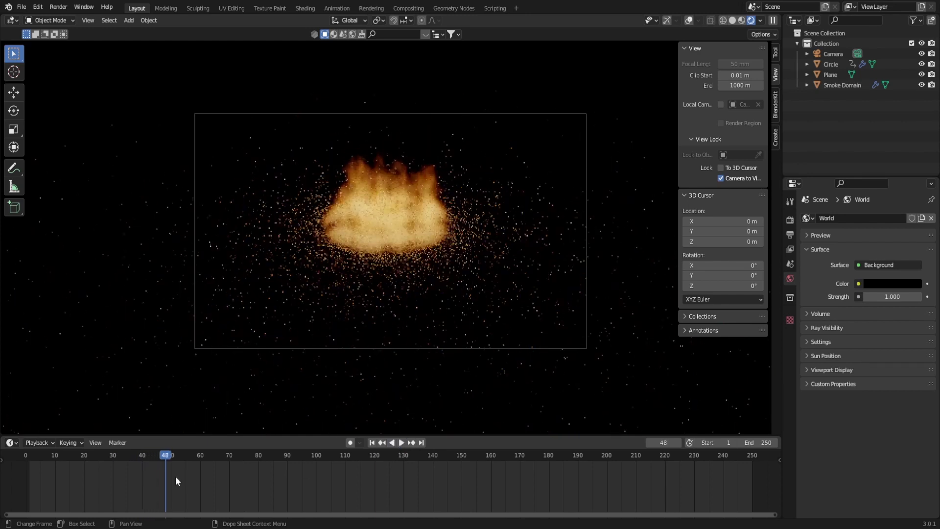
Scrub back to frame 31, then show the Smoke Domain's Principled Volume nodes in a Shader Editor below.
click(30, 459)
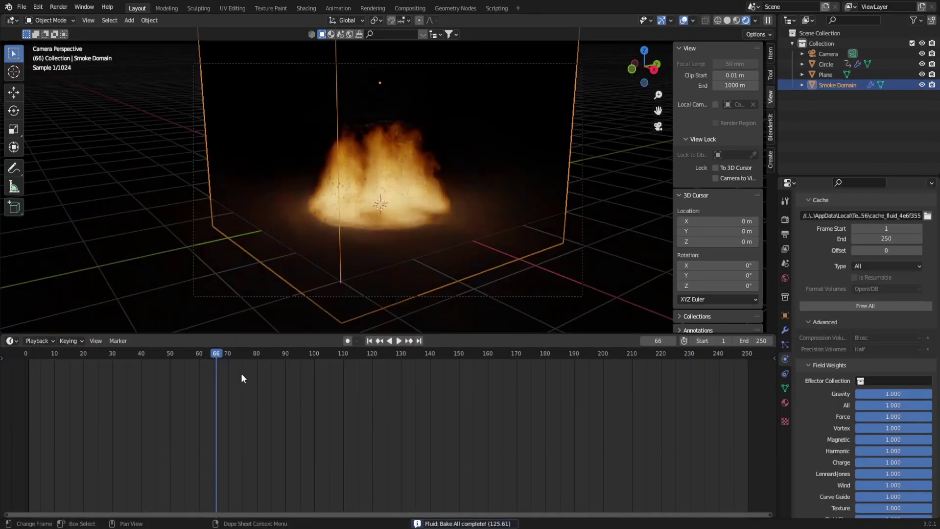
drag(221, 354, 117, 371)
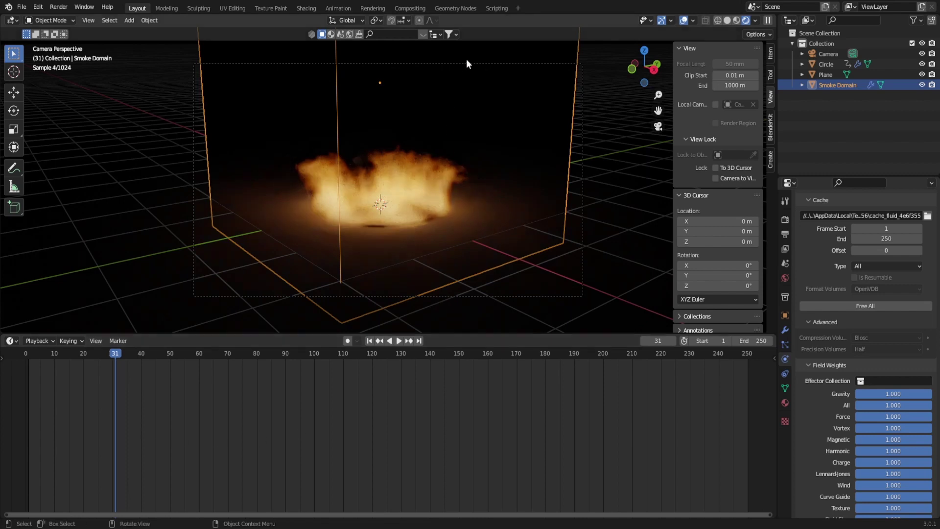
click(12, 342)
click(59, 439)
middle_drag(373, 481, 424, 465)
scroll(424, 465, up, 4)
middle_drag(265, 381, 242, 448)
scroll(265, 395, up, 2)
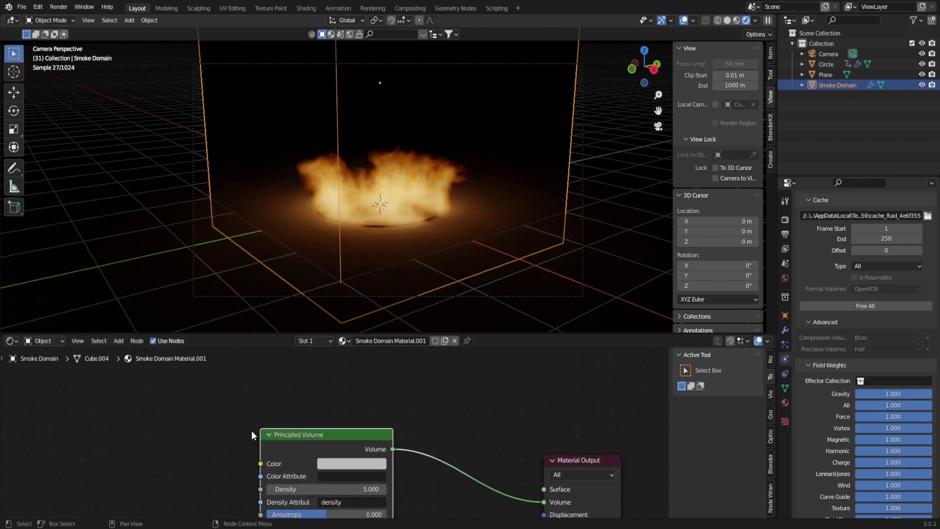
Set the smoke material's Blackbody Intensity to 0.
scroll(216, 426, down, 1)
shift+scroll(216, 434, down, 4)
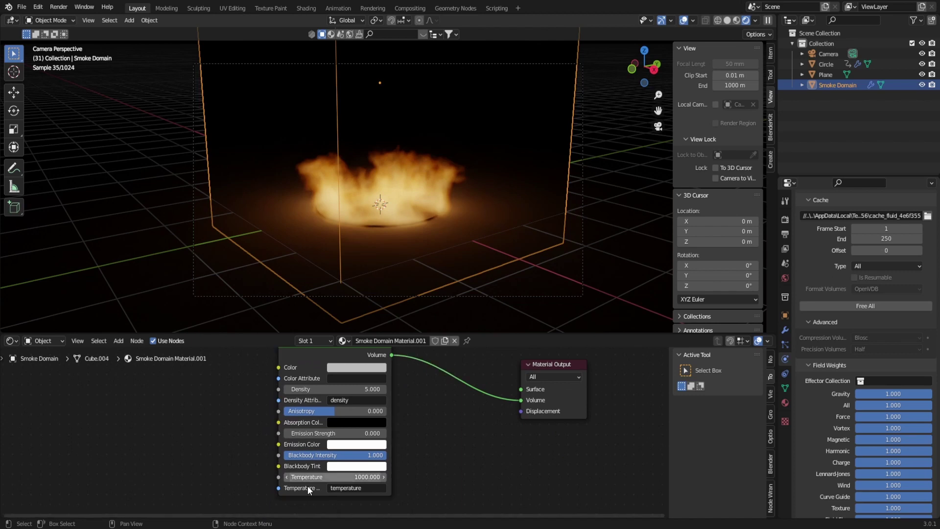
drag(360, 459, 179, 476)
scroll(178, 476, up, 2)
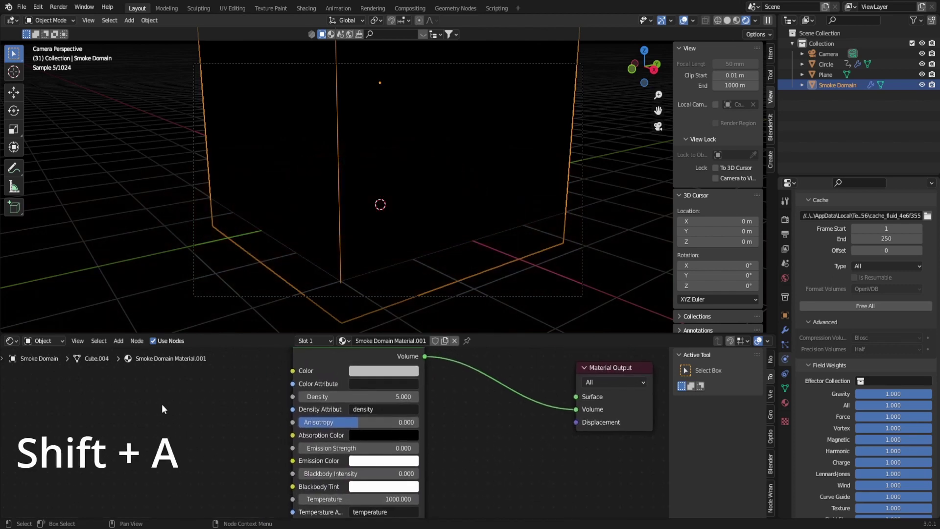
Add a ColorRamp node and connect its Color output to Emission Color.
key(shift+a)
text(colour)
click(205, 417)
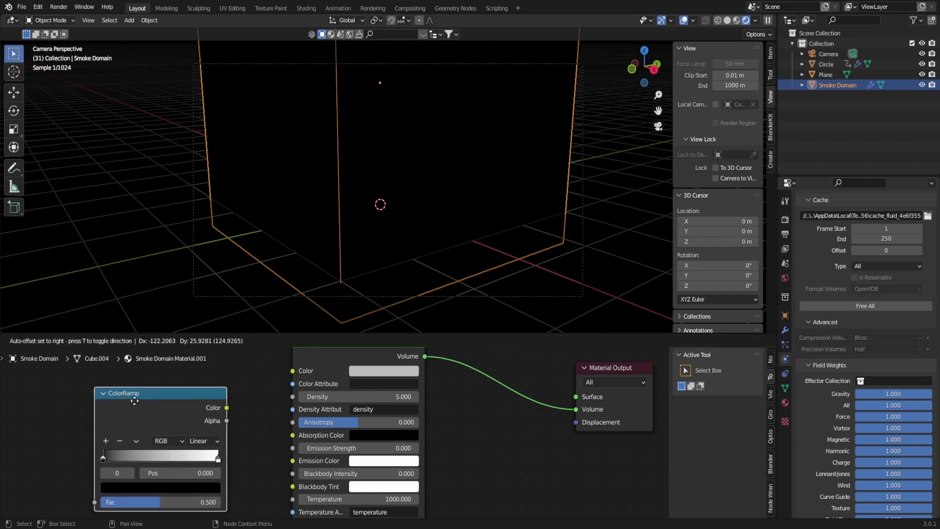
click(185, 457)
drag(194, 405, 298, 459)
drag(64, 414, 121, 403)
middle_drag(121, 403, 174, 404)
Add an Attribute node named 'flame' feeding its Fac into the ColorRamp Fac.
key(shift+a)
text(attr)
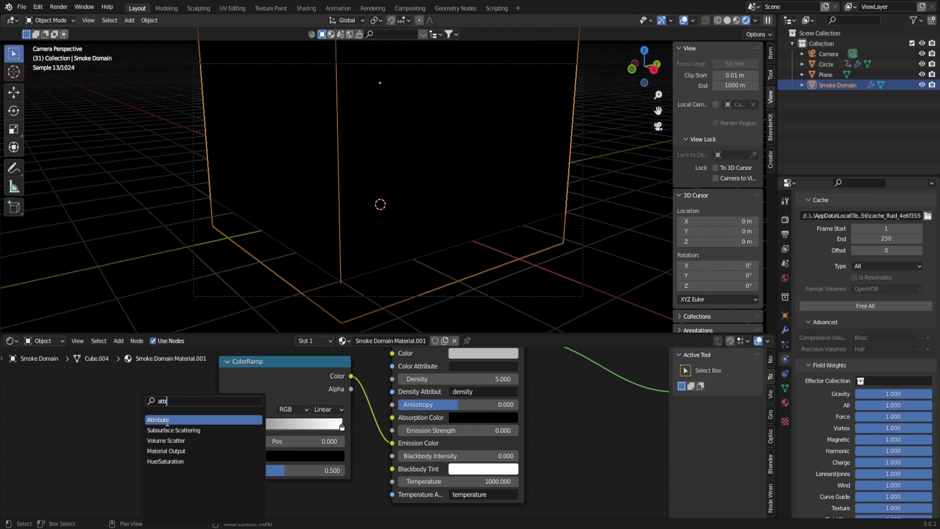
click(168, 420)
click(121, 469)
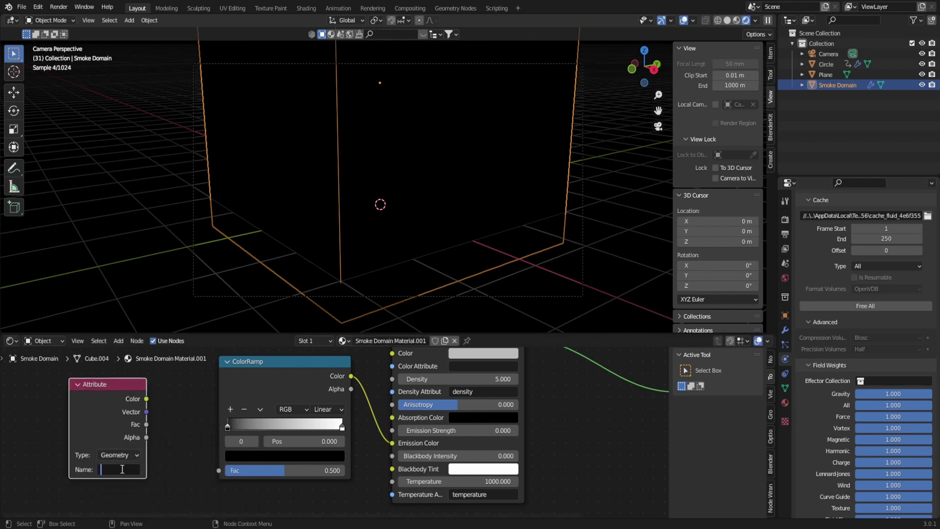
text(flame)
key(Return)
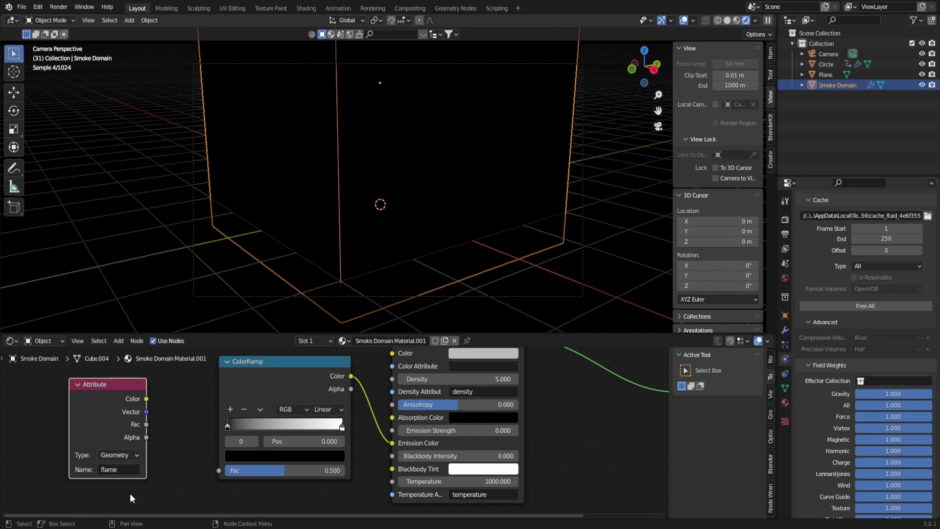
drag(146, 424, 219, 470)
Add two extra colour stops to the ColorRamp, at 0.25 and 0.75.
key(Home)
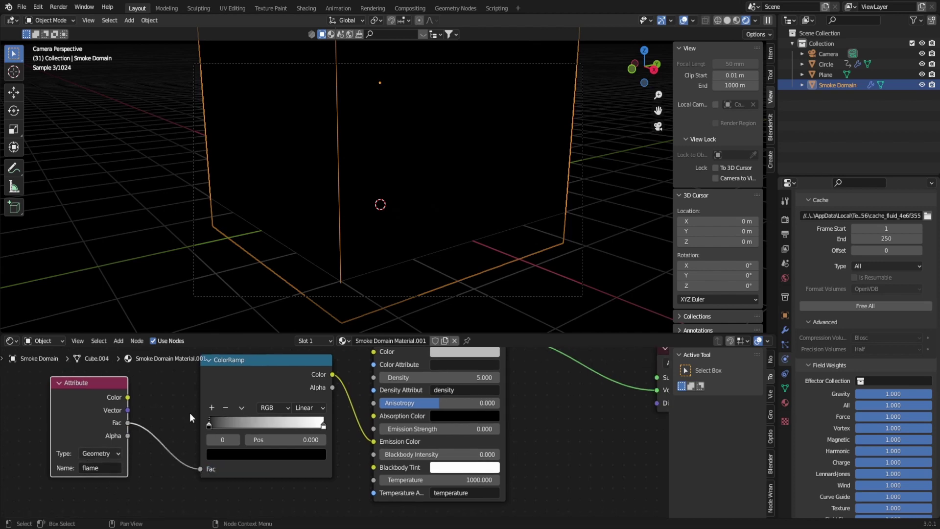
click(171, 420)
click(171, 420)
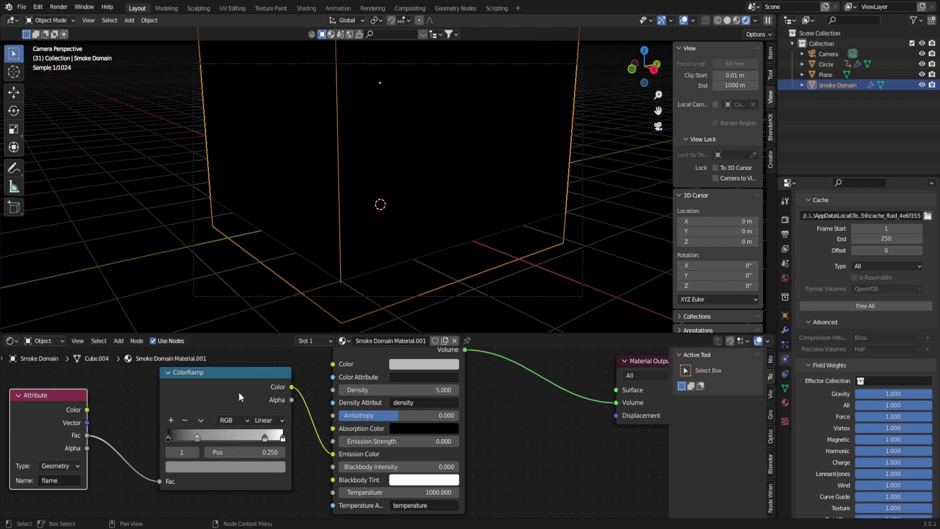
Color the ColorRamp stops deep blue and cyan.
click(215, 467)
drag(216, 338, 236, 317)
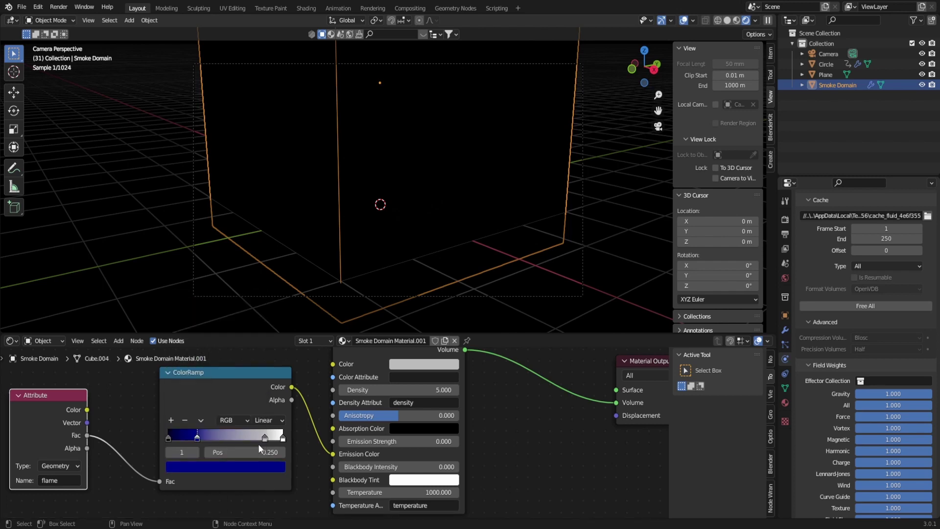
click(223, 467)
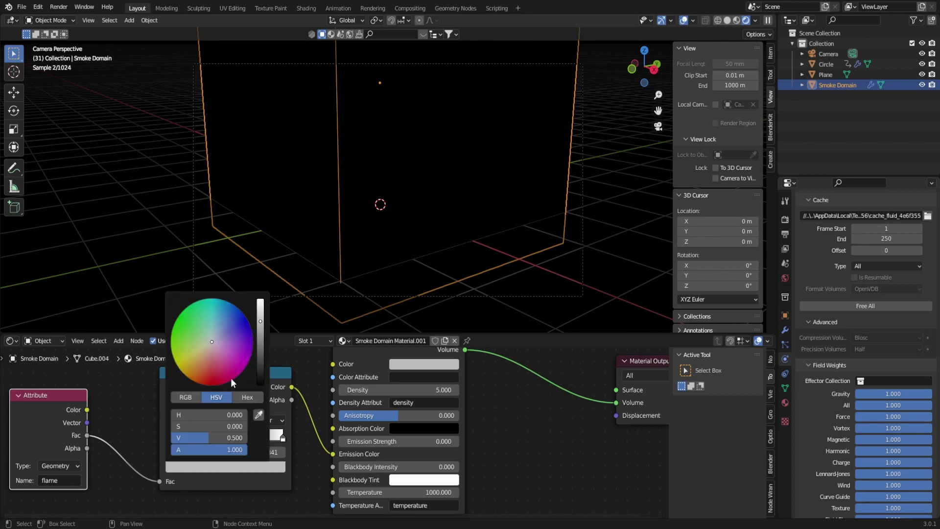
click(214, 321)
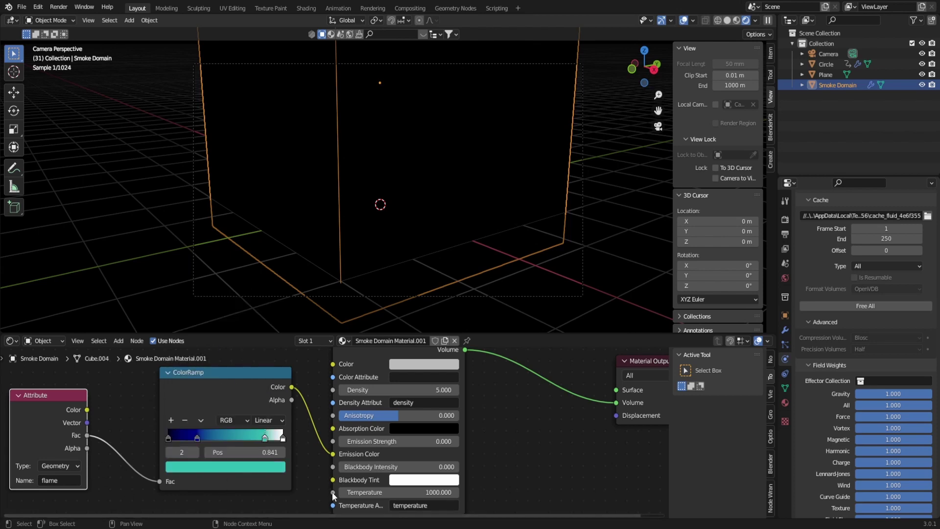
Raise Emission Strength to about 4.1 so the fire glows cyan.
drag(361, 441, 389, 441)
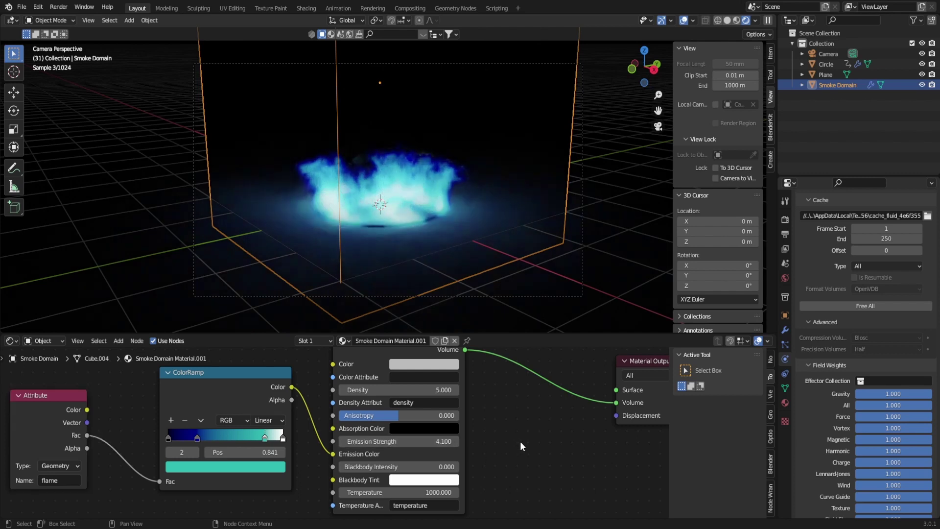
scroll(520, 442, down, 3)
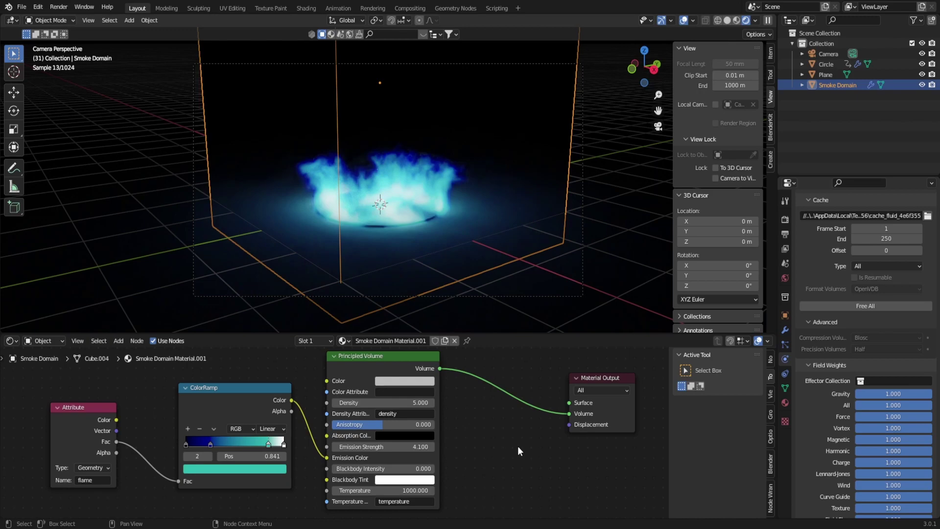
ctrl+scroll(518, 445, right, 1)
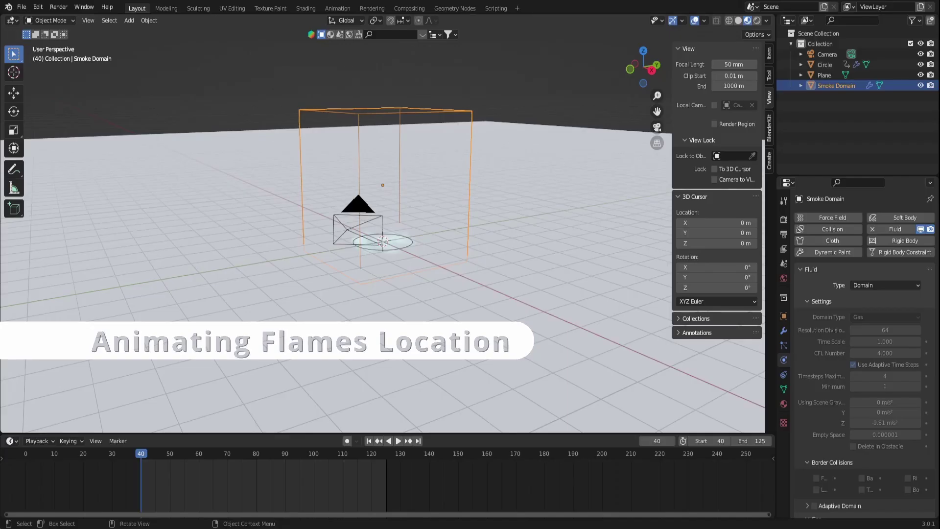
Keyframe the Smoke Domain's location at frame 40.
click(359, 275)
click(359, 123)
key(i)
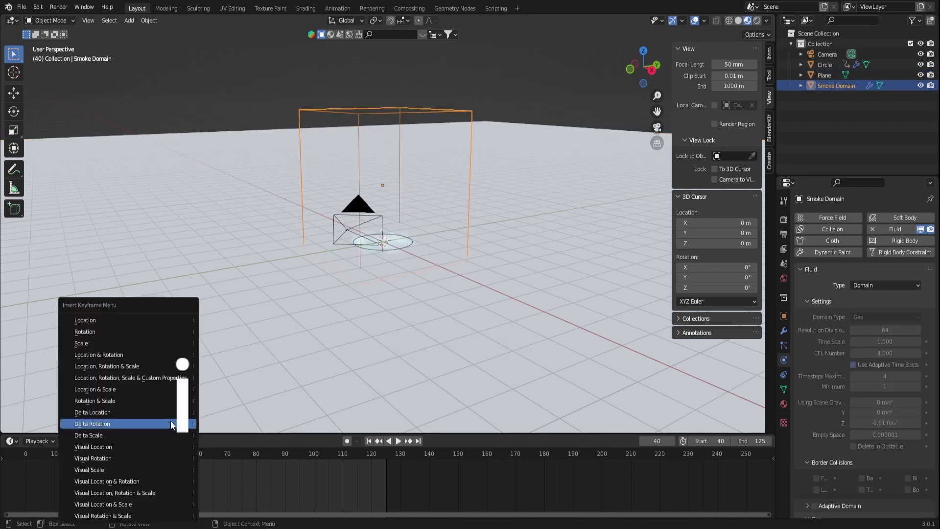
click(94, 319)
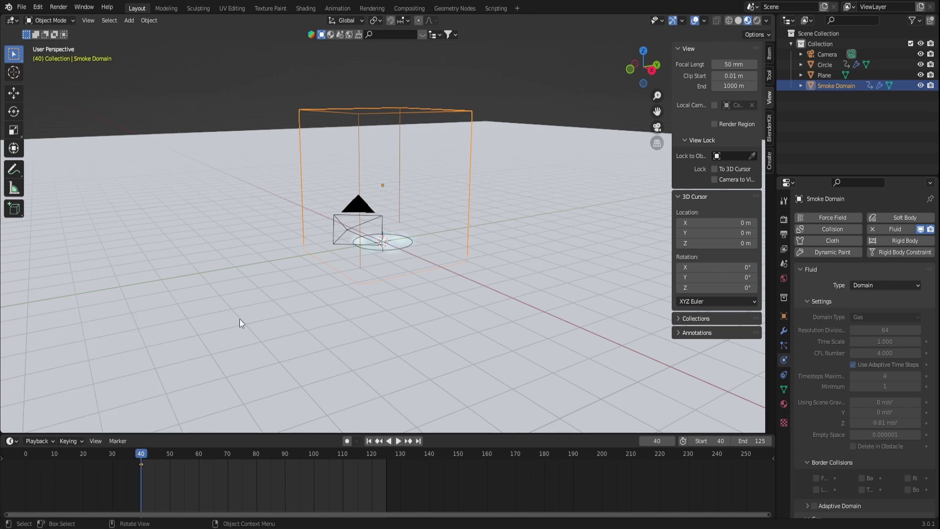
At frame 125, move the domain 7.3 m along X and keyframe it; view rendered from start.
key(space)
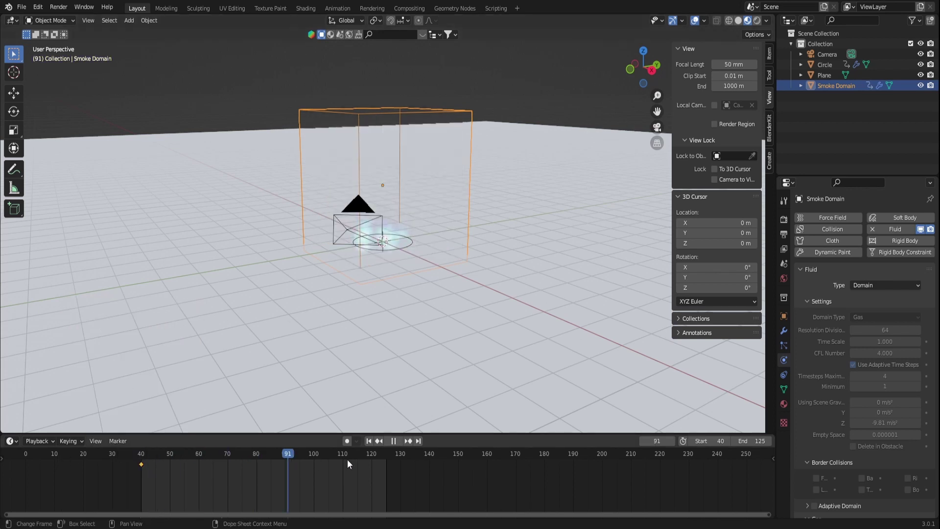
key(space)
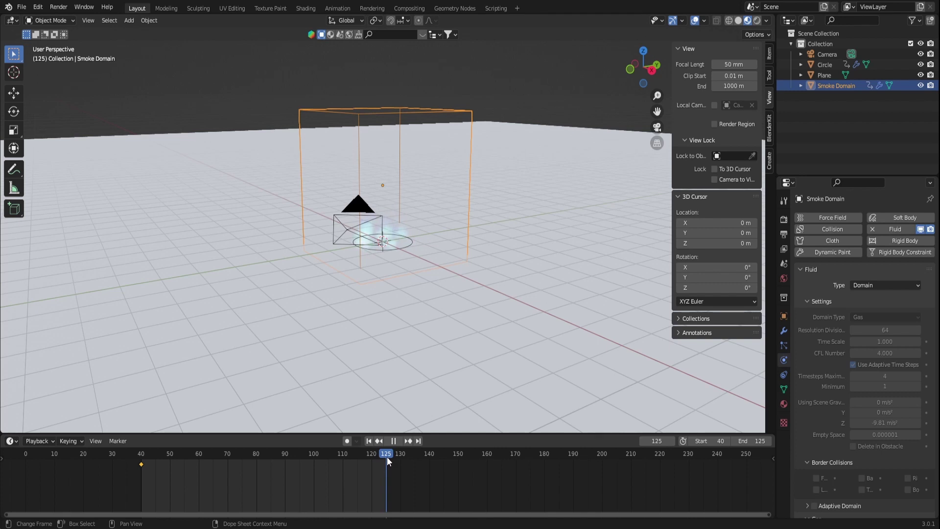
key(g)
key(x)
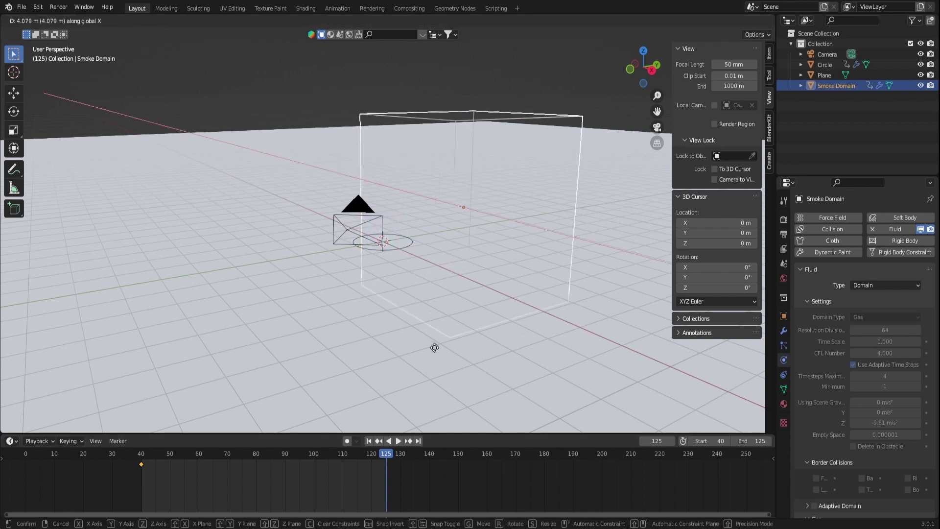
click(524, 375)
key(i)
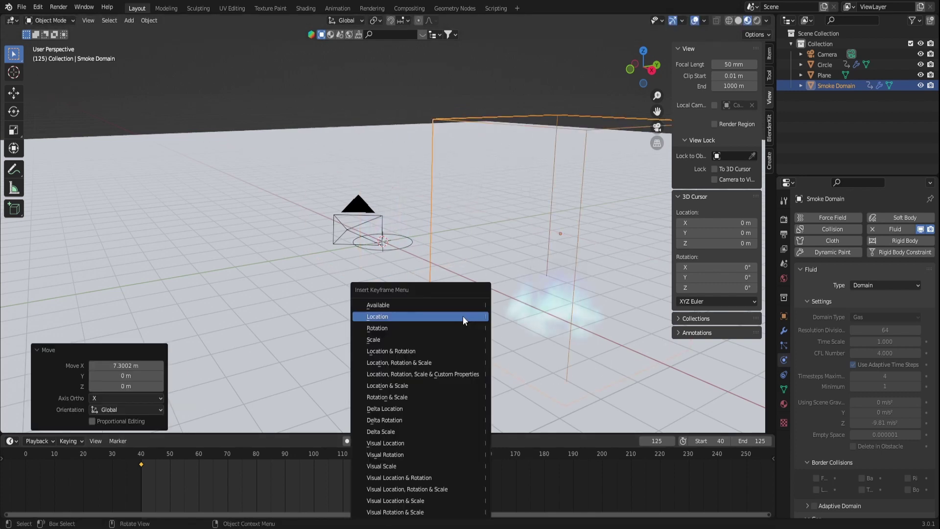
click(462, 316)
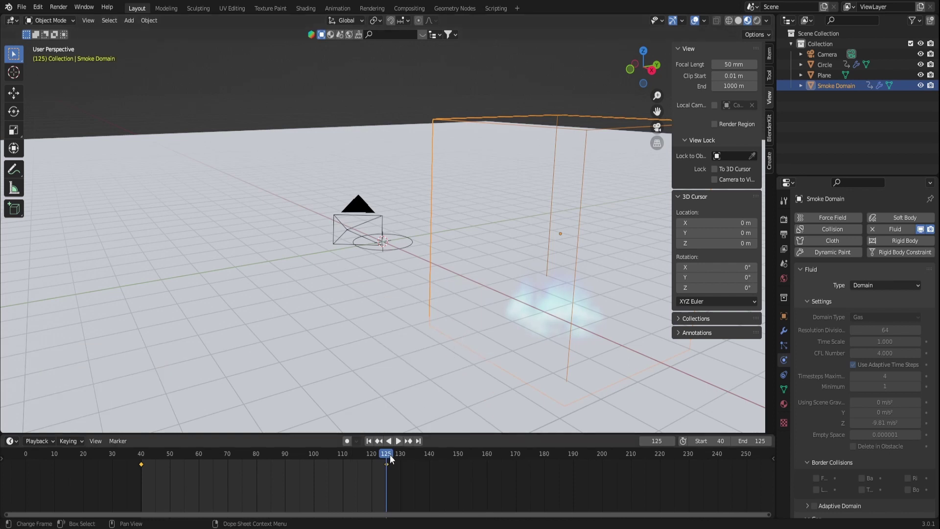
click(369, 441)
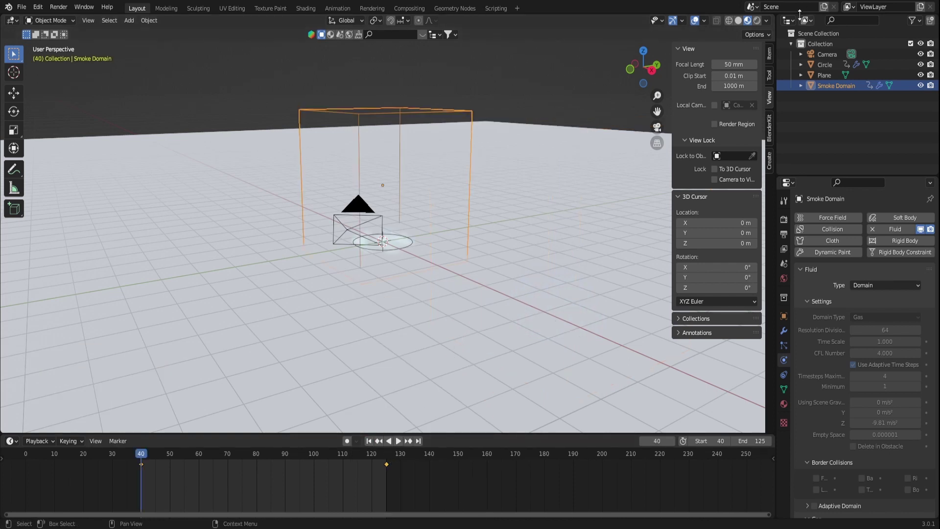
click(758, 21)
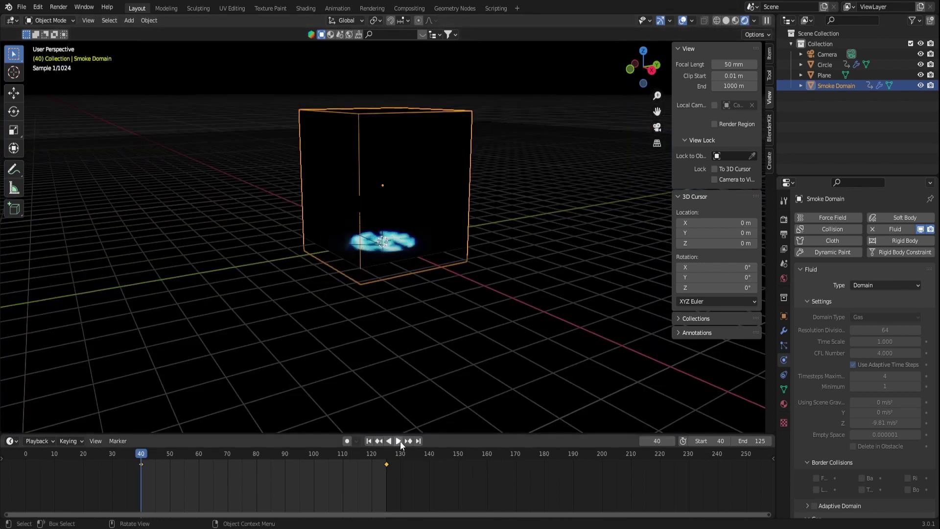
Preview the drifting cyan fire with overlays hidden, stopping playback at frame 46.
click(399, 441)
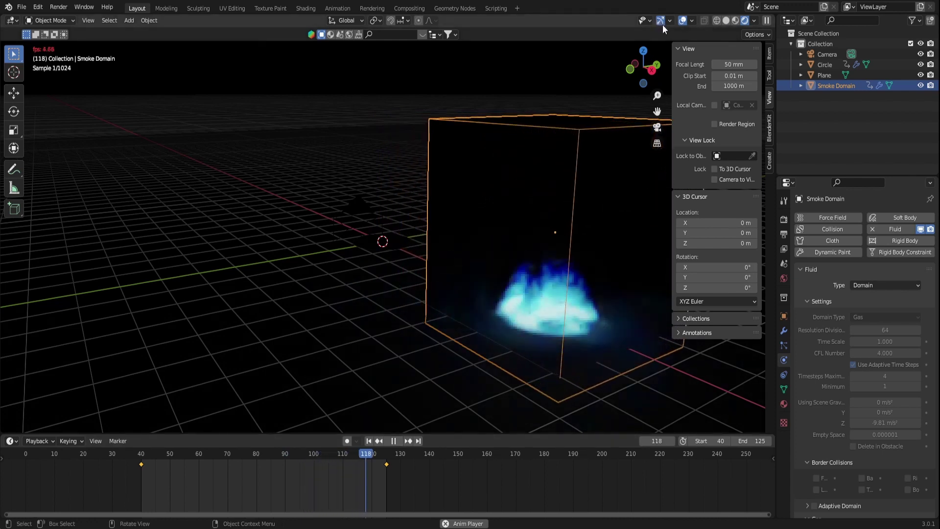
click(686, 20)
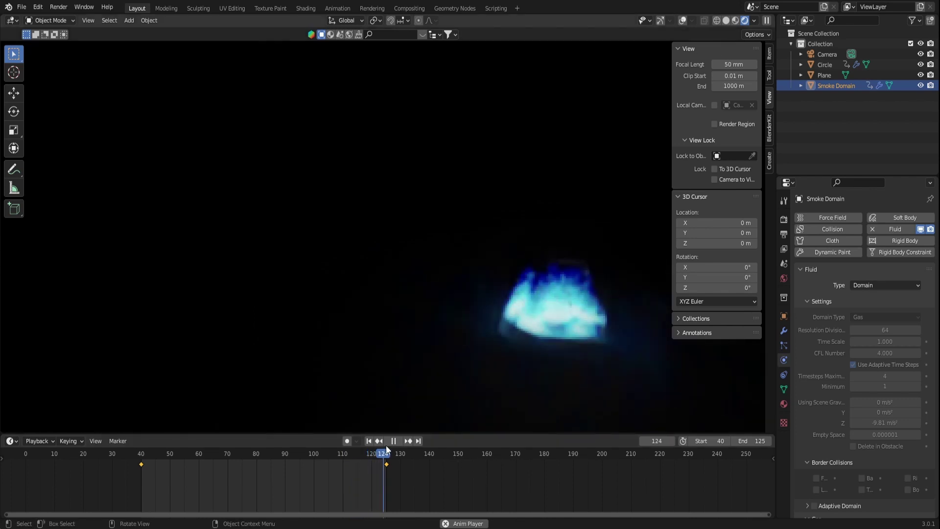
key(space)
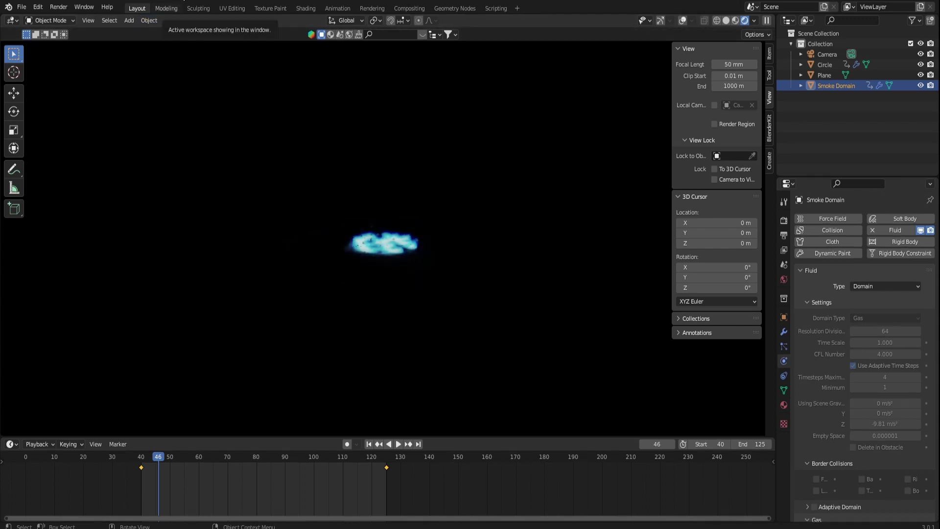
Start then cancel an animation render, and review the 1920×1080, frames 40–125, AVI JPEG output.
click(59, 7)
click(81, 30)
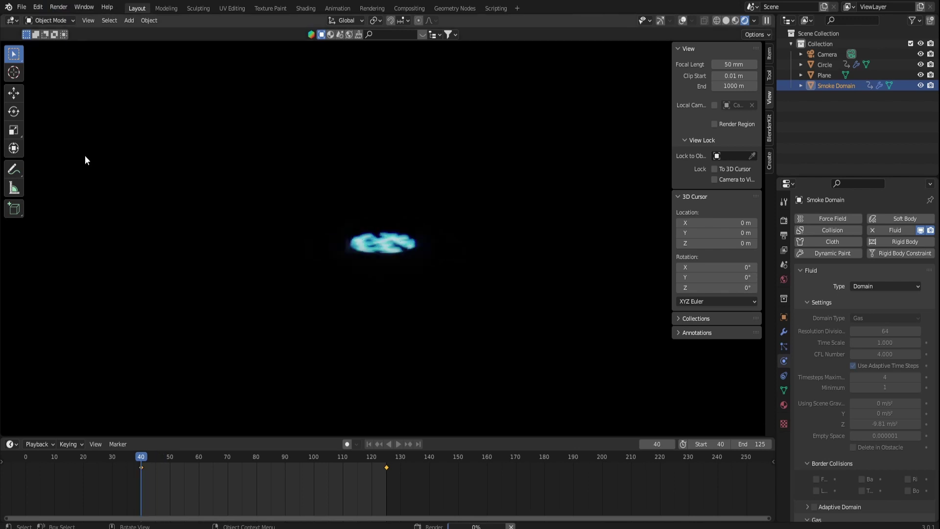
key(Escape)
click(783, 235)
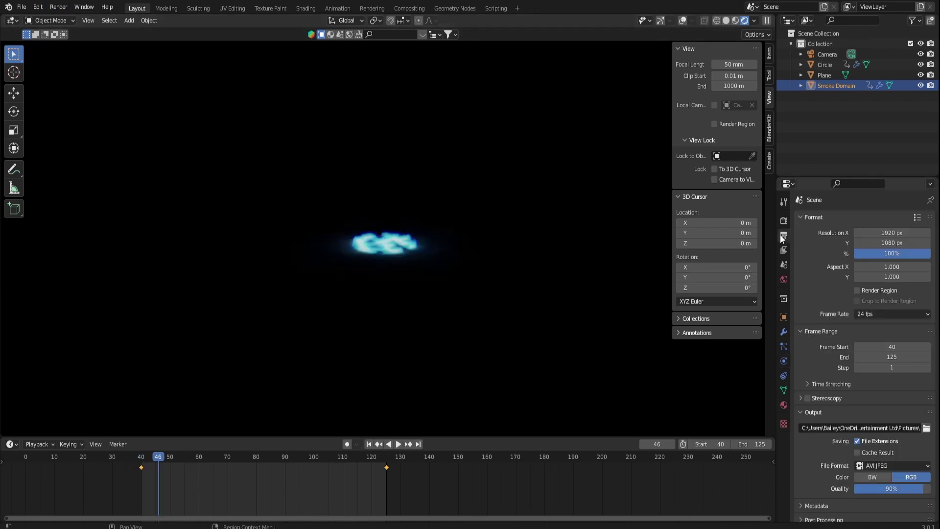
scroll(860, 394, down, 1)
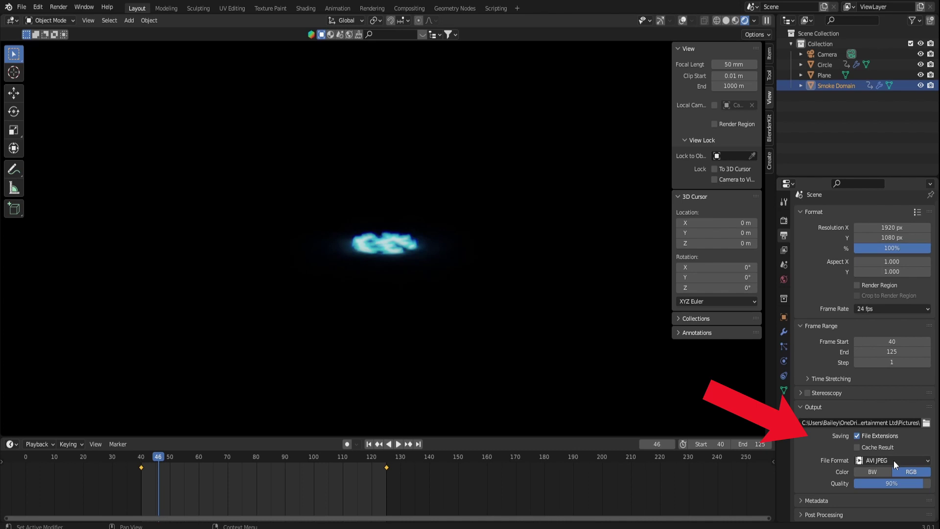